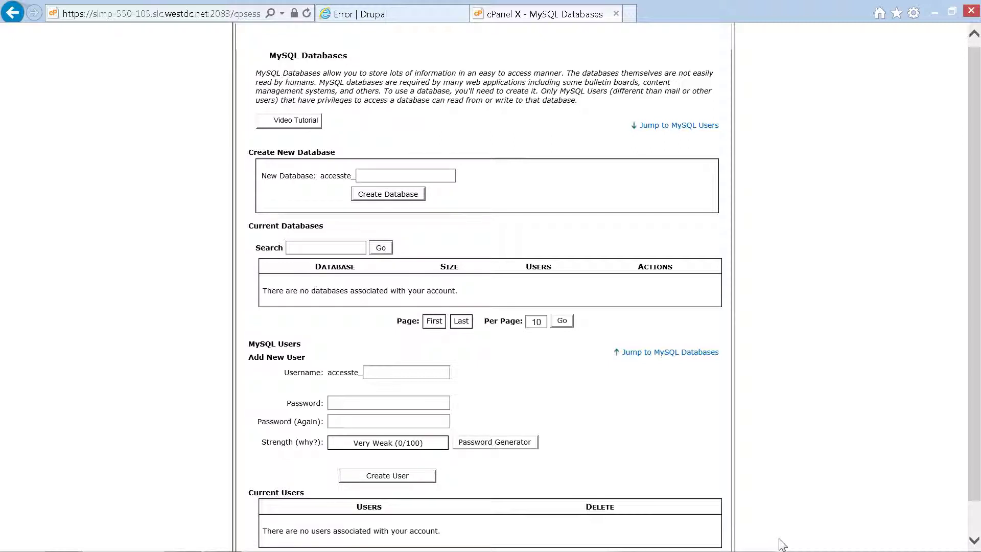
- Go back from the empty MySQL Databases page to the cPanel X main page
{"action": "key", "text": "alt+Left"}
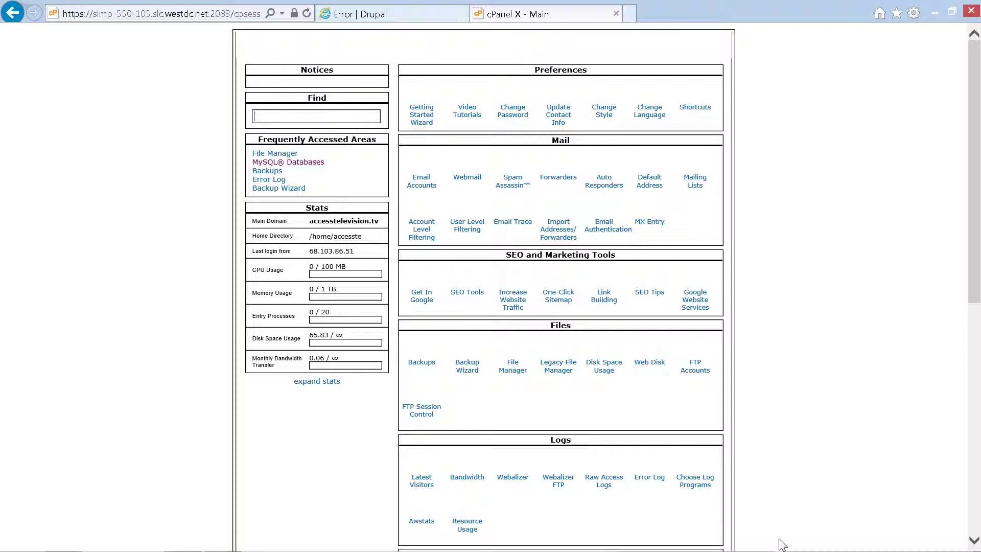
- Use the page's links list to reopen MySQL® Databases
{"action": "key", "text": "Insert+F7"}
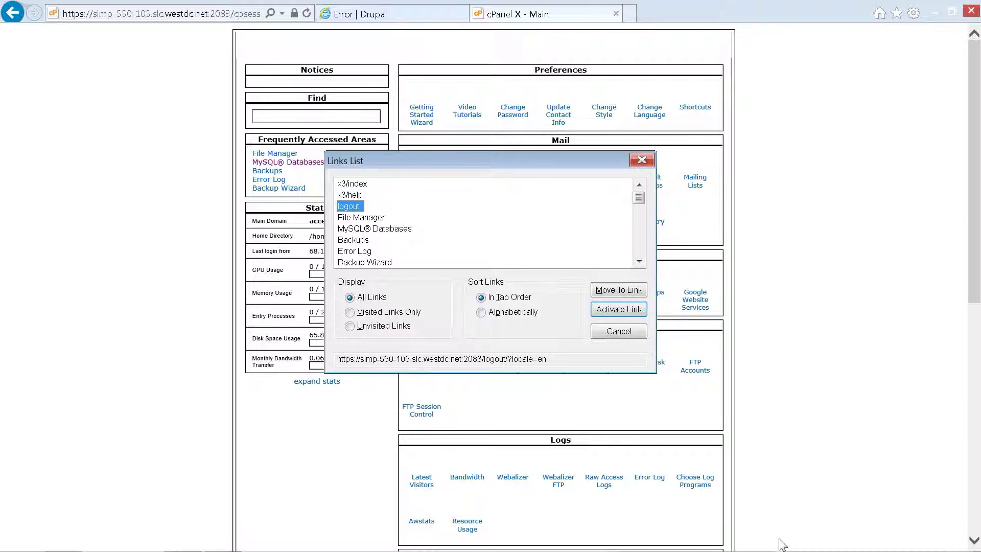
{"action": "key", "text": "Down"}
{"action": "key", "text": "Down"}
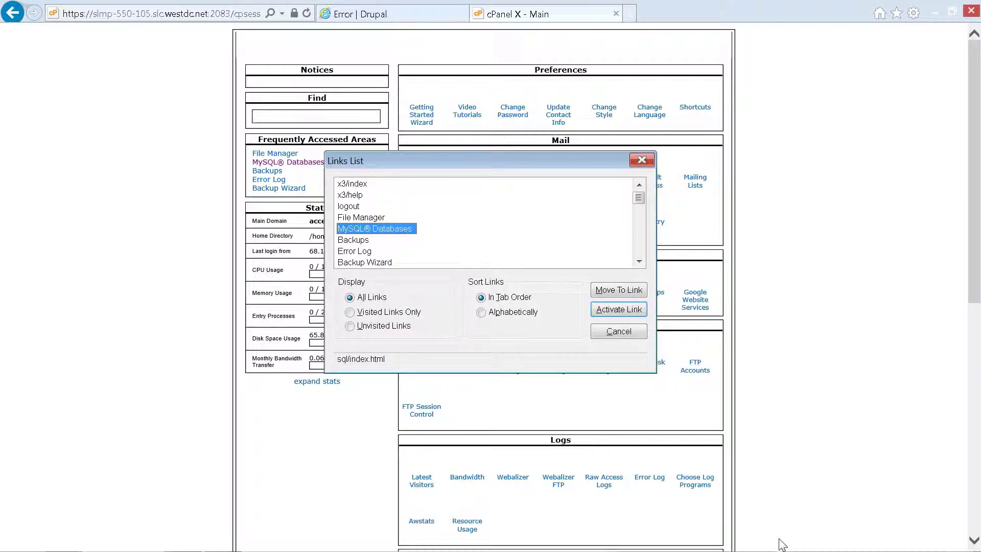
{"action": "key", "text": "Return"}
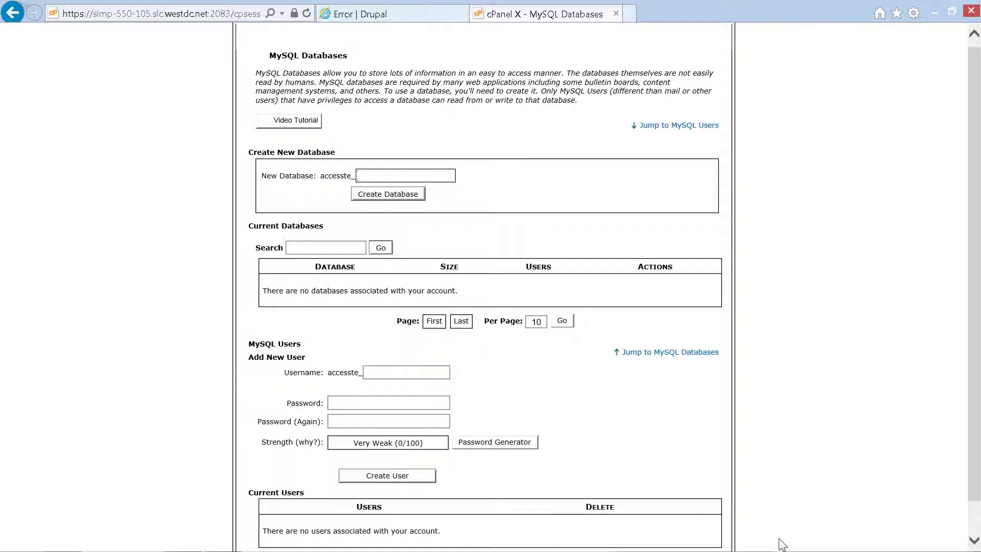
- Create the database accesste_test by entering 'test' as the new database name
{"action": "type", "text": "test"}
{"action": "key", "text": "Tab"}
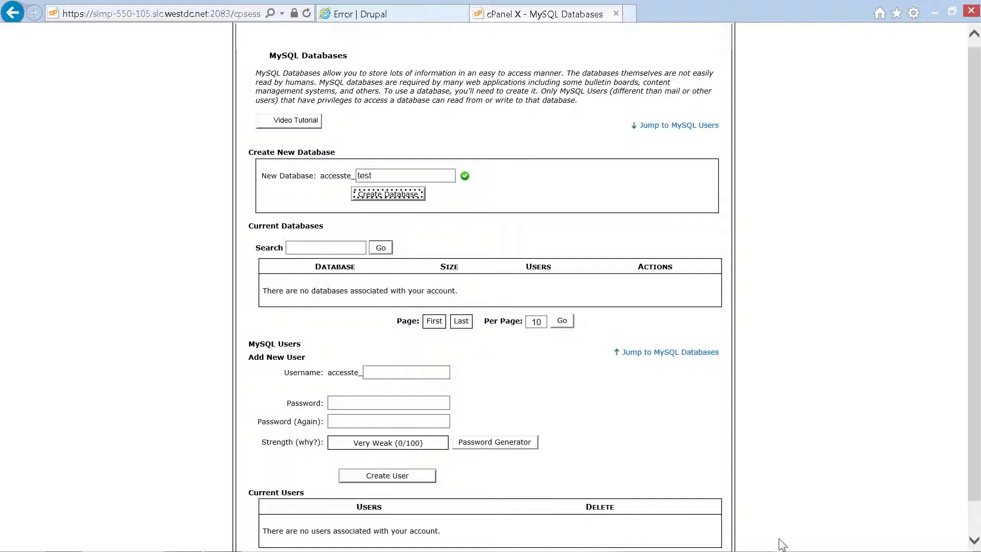
{"action": "key", "text": "Return"}
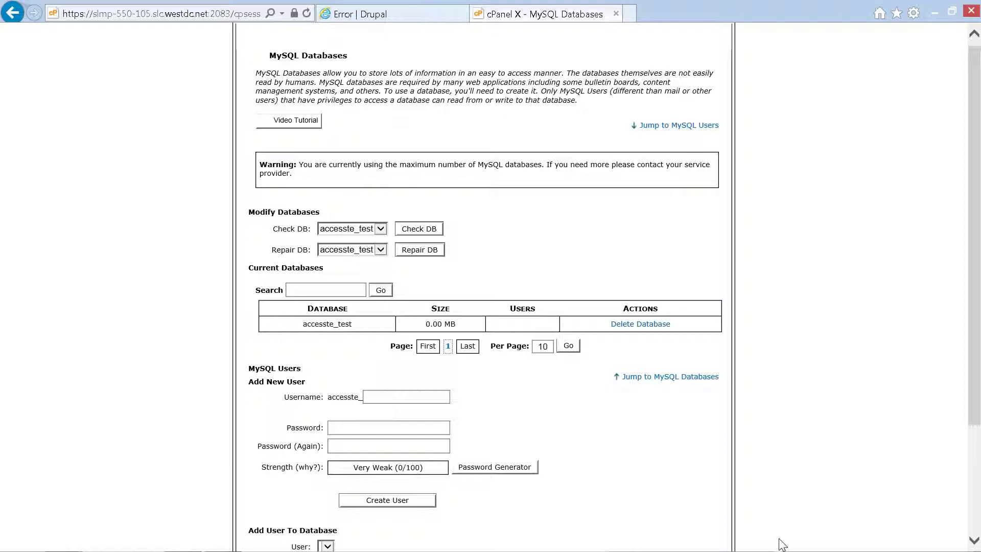
- Enter 'testuser' as the new MySQL username, which exceeds the 7-character limit
{"action": "key", "text": "Tab"}
{"action": "type", "text": "t"}
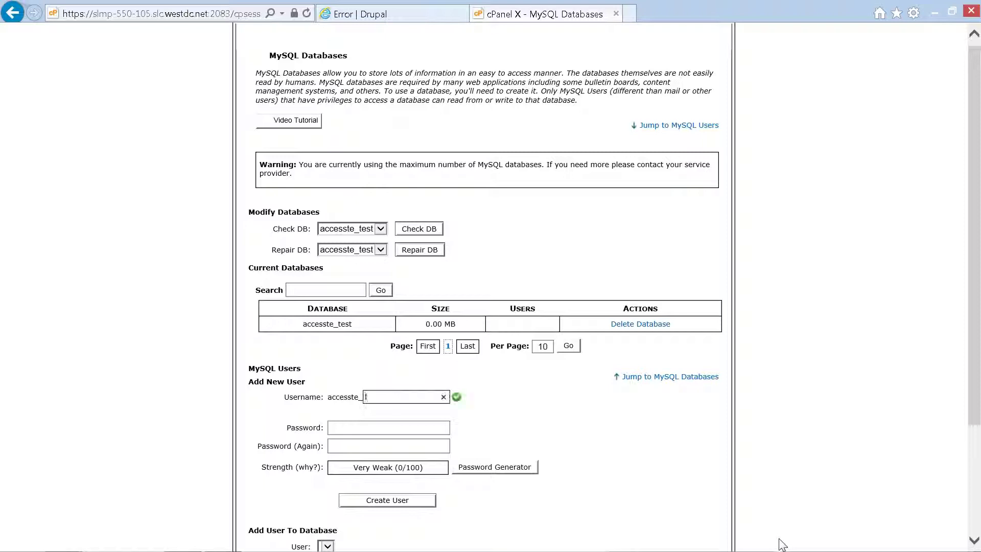
{"action": "type", "text": "estuser"}
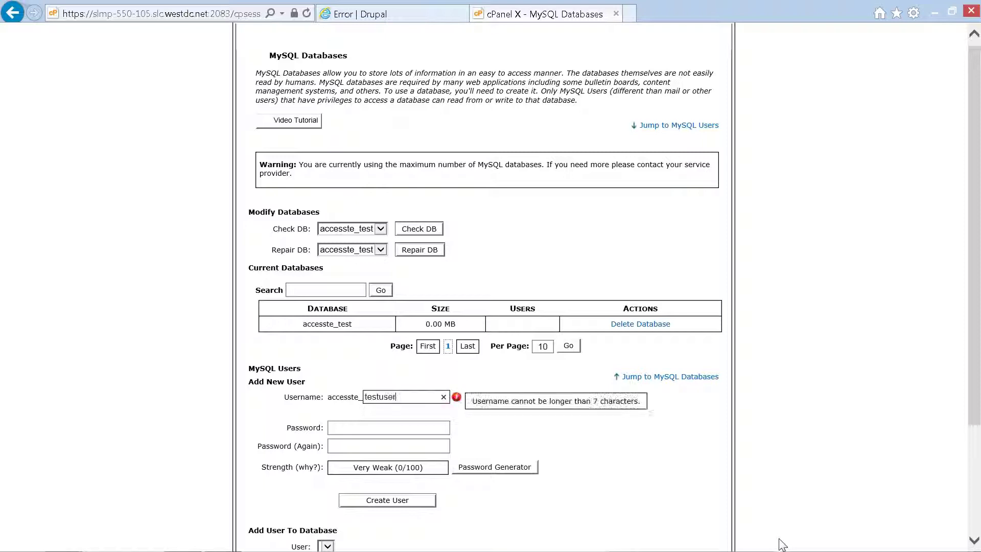
{"action": "key", "text": "Tab"}
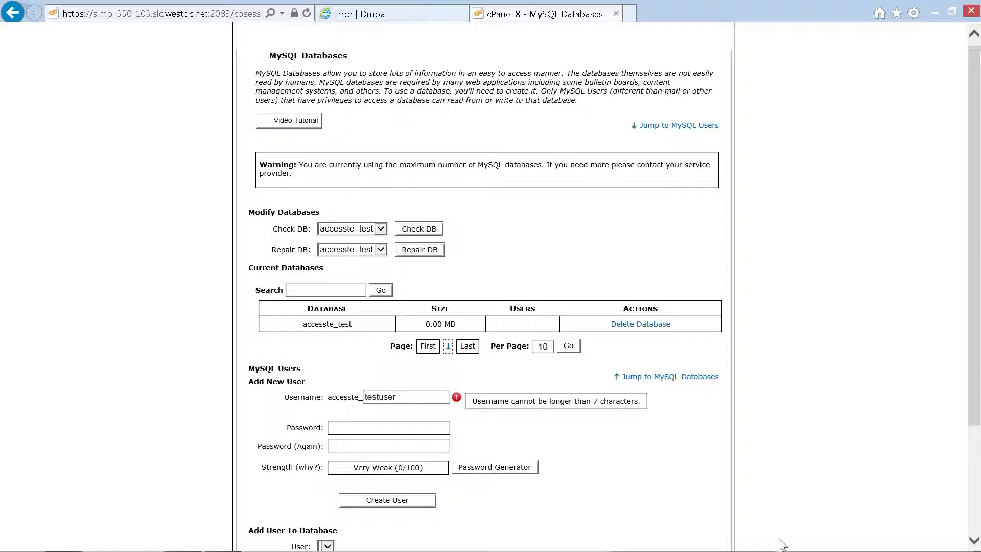
- Leave Password and Password (Again) empty and move on to the Password Generator
{"action": "type", "text": "p"}
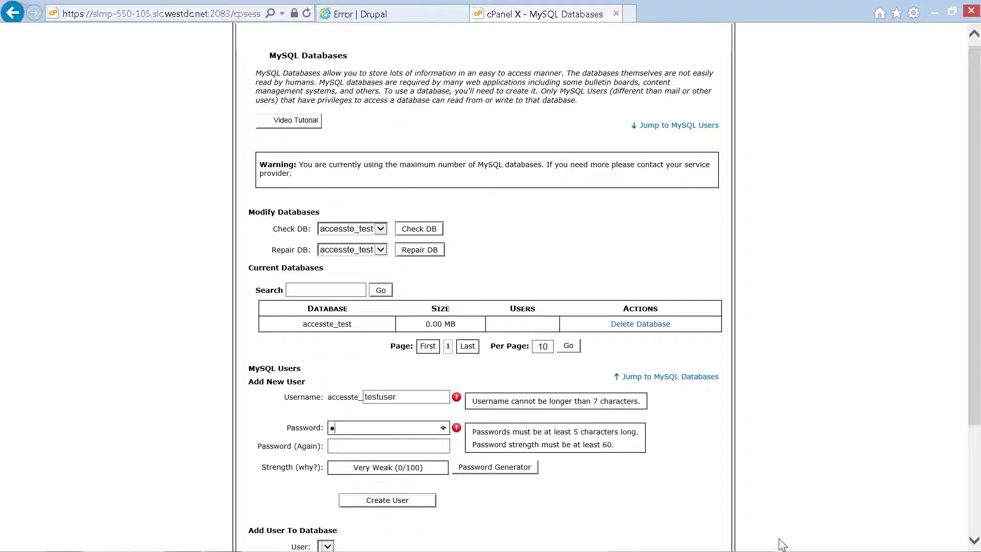
{"action": "key", "text": "BackSpace"}
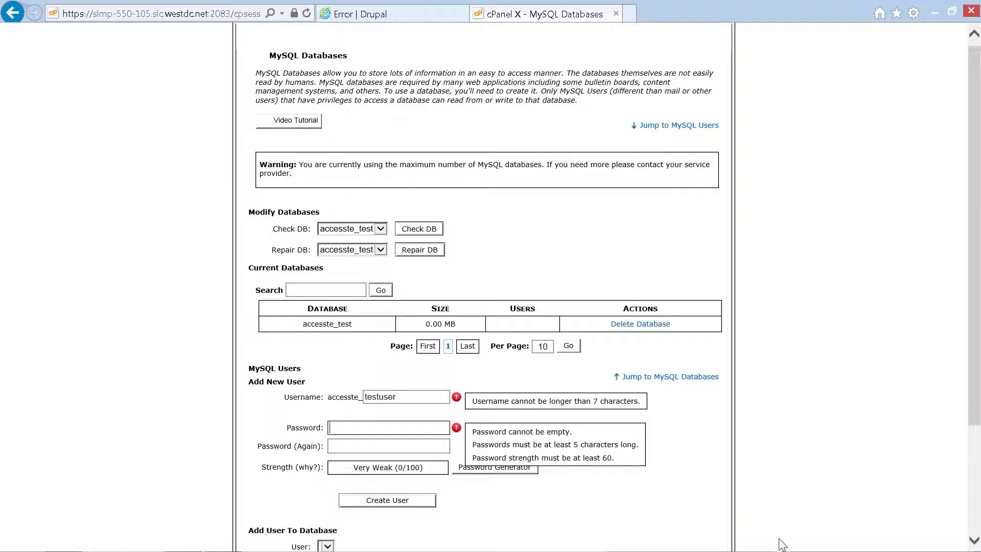
{"action": "key", "text": "Tab"}
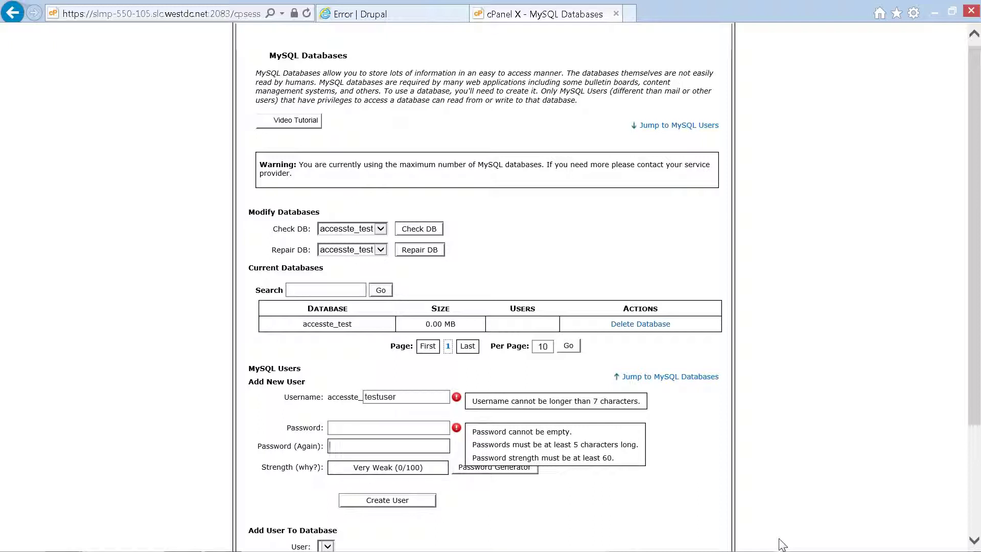
{"action": "key", "text": "Tab"}
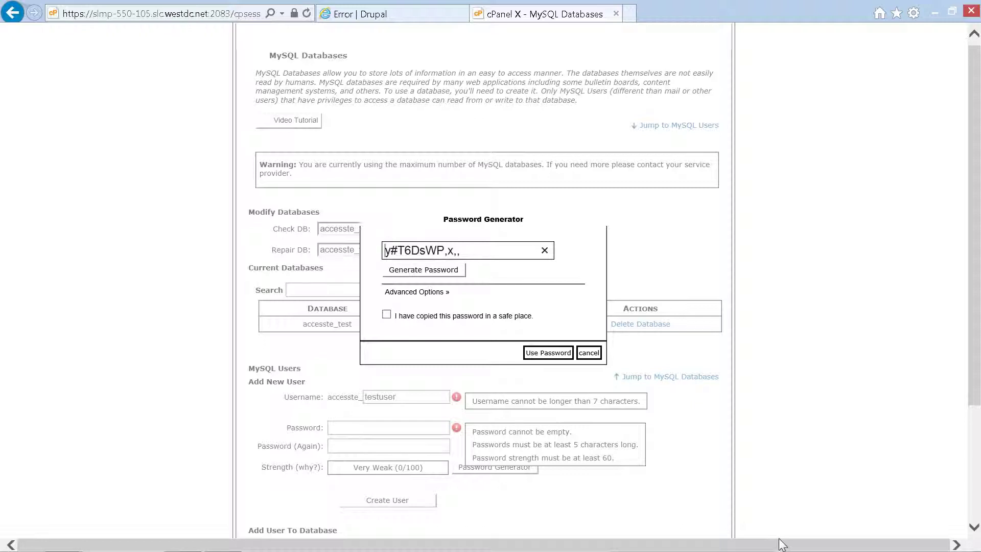
- Select the entire generated password and switch to the KeePass WebSite.kdb window
{"action": "key", "text": "ctrl+a"}
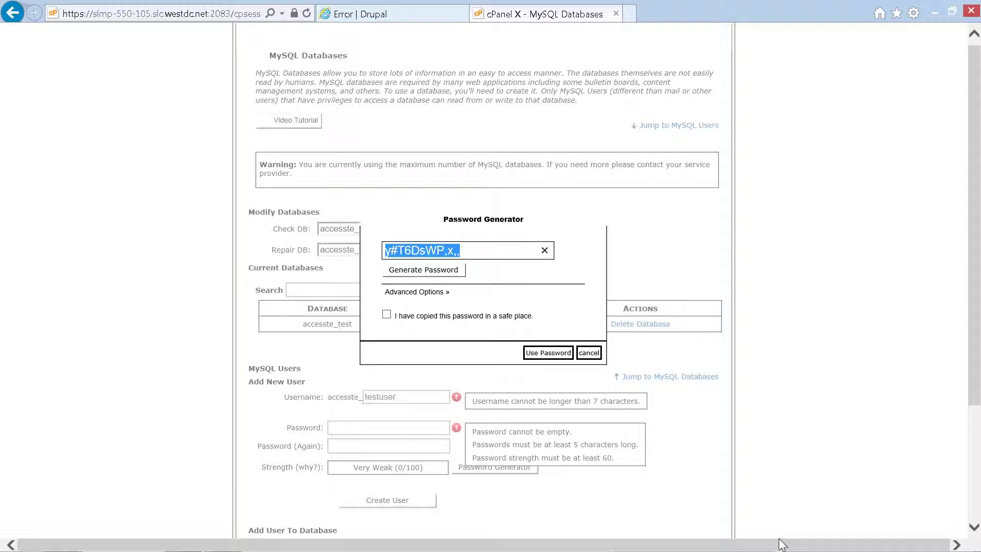
{"action": "key", "text": "alt+Tab"}
{"action": "key", "text": "alt+Tab"}
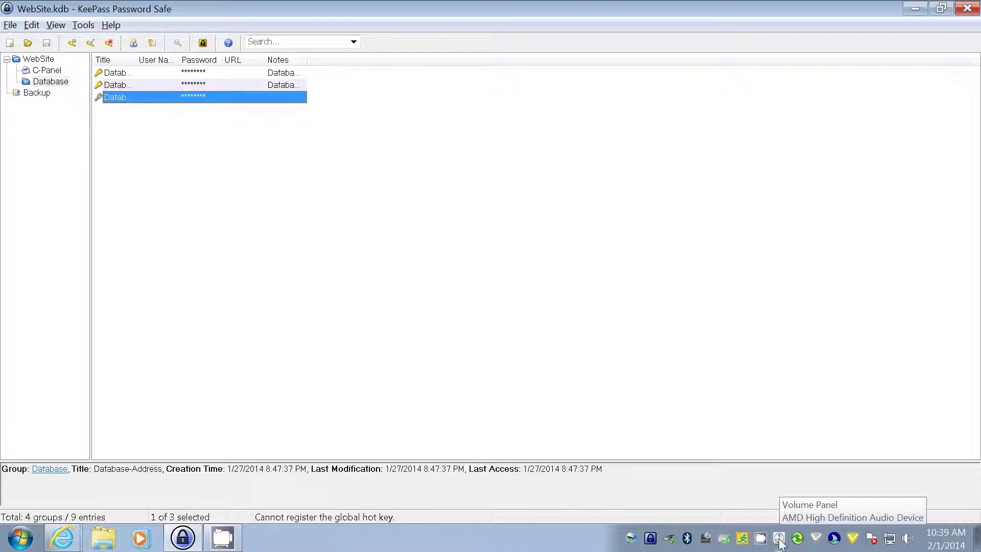
{"action": "key", "text": "alt+e"}
{"action": "key", "text": "Up"}
{"action": "key", "text": "Up"}
{"action": "key", "text": "Up"}
{"action": "key", "text": "Up"}
{"action": "key", "text": "Up"}
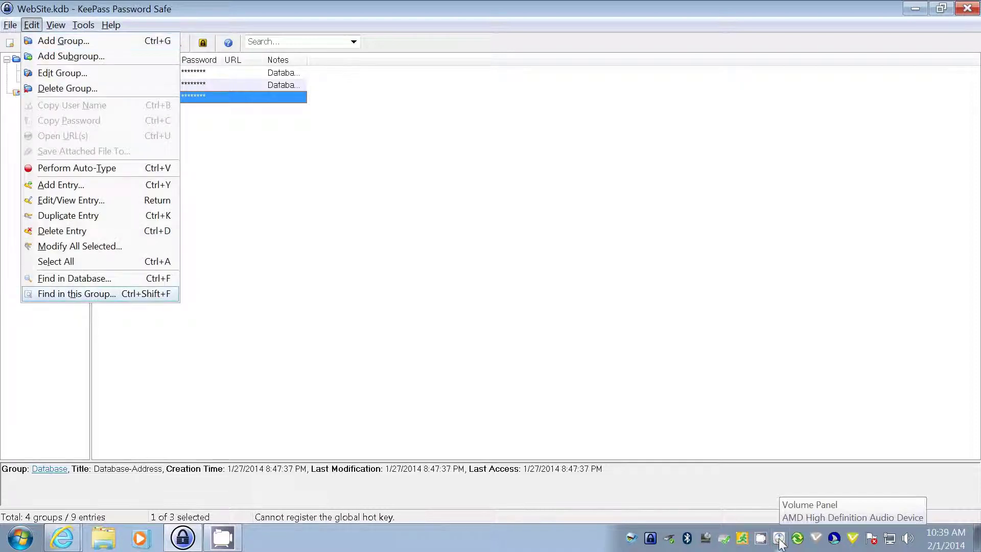
{"action": "key", "text": "Up"}
{"action": "key", "text": "Up"}
{"action": "key", "text": "Up"}
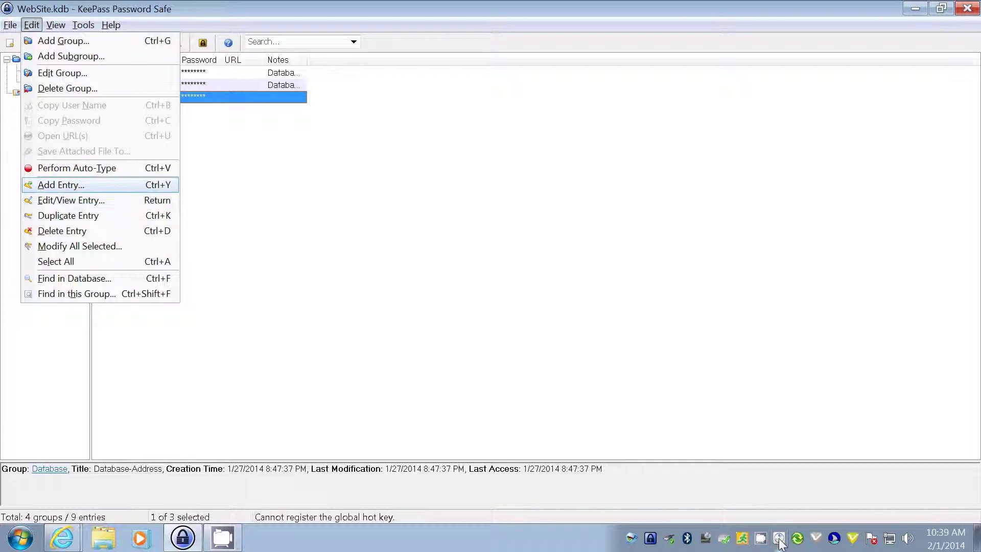
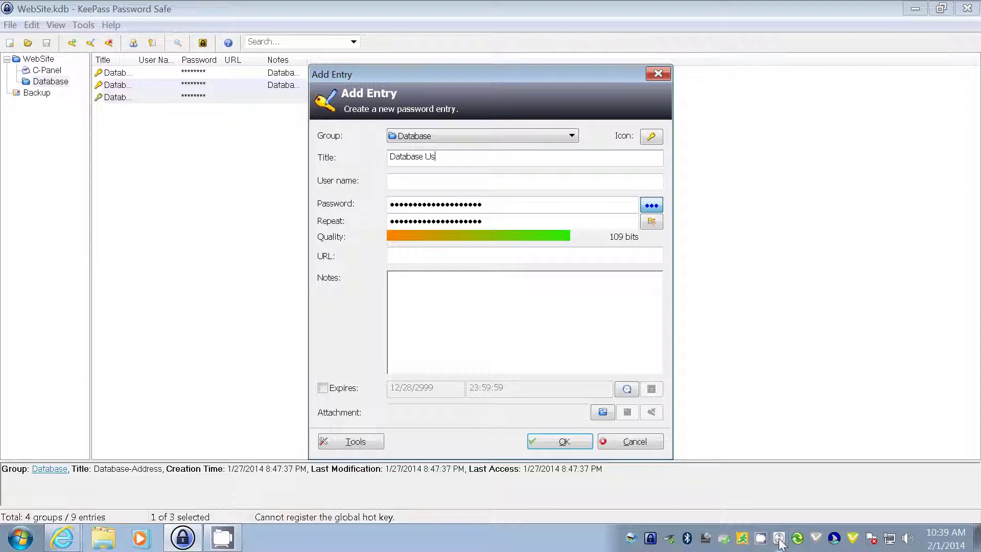
- Set the entry's user name to testuser and paste the new 12-character password
{"action": "key", "text": "Tab"}
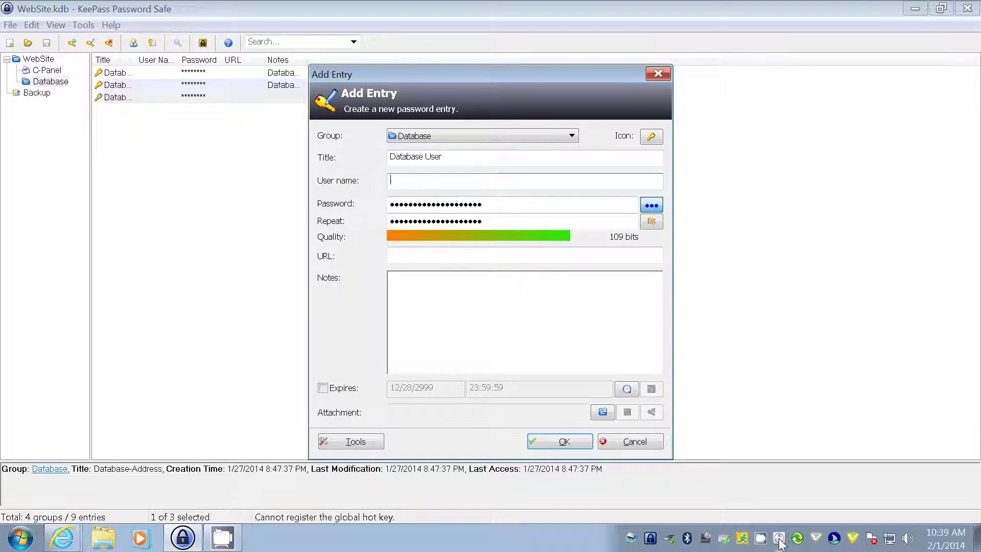
{"action": "type", "text": "testuser"}
{"action": "key", "text": "Tab"}
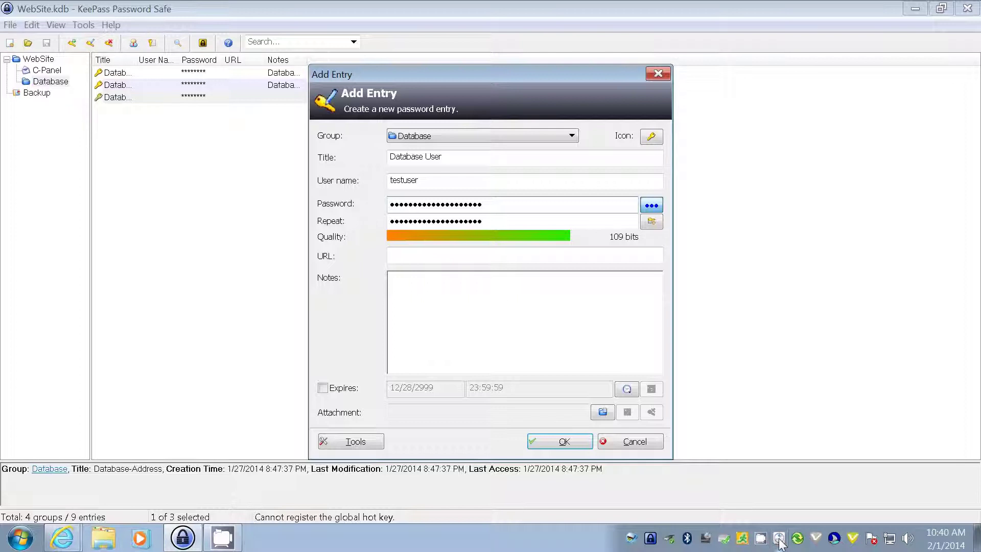
{"action": "key", "text": "ctrl+a"}
{"action": "key", "text": "Delete"}
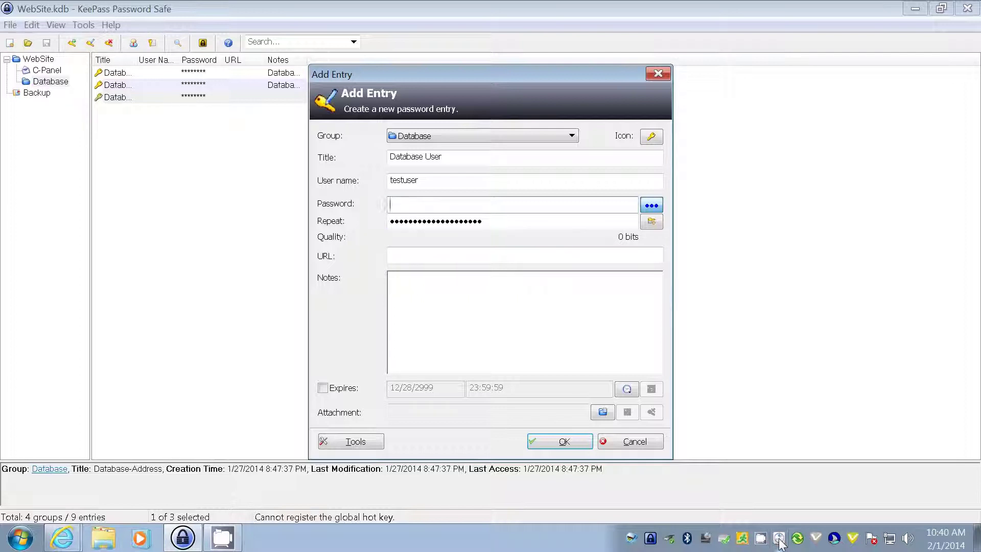
{"action": "key", "text": "ctrl+v"}
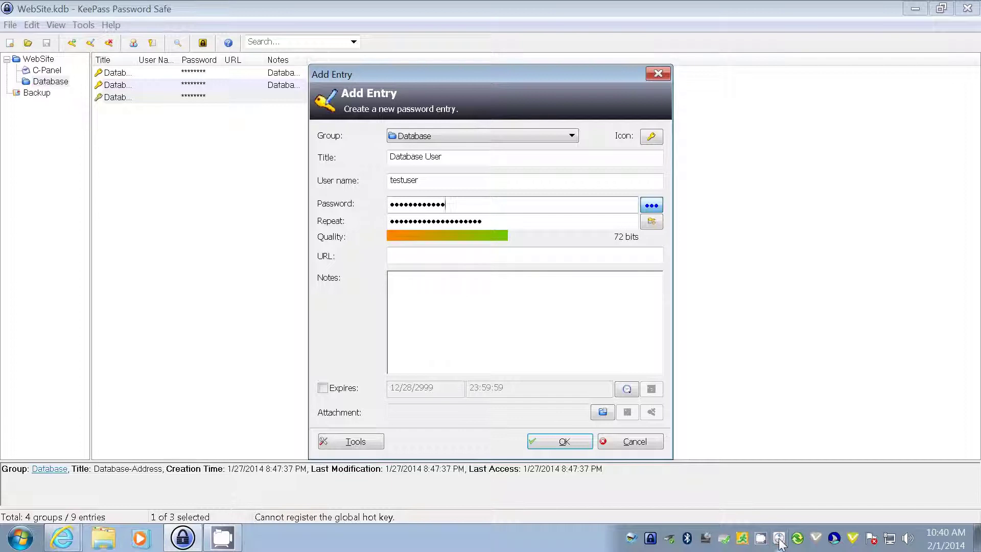
- Paste the same password into Repeat and add the Database User entry
{"action": "key", "text": "Tab"}
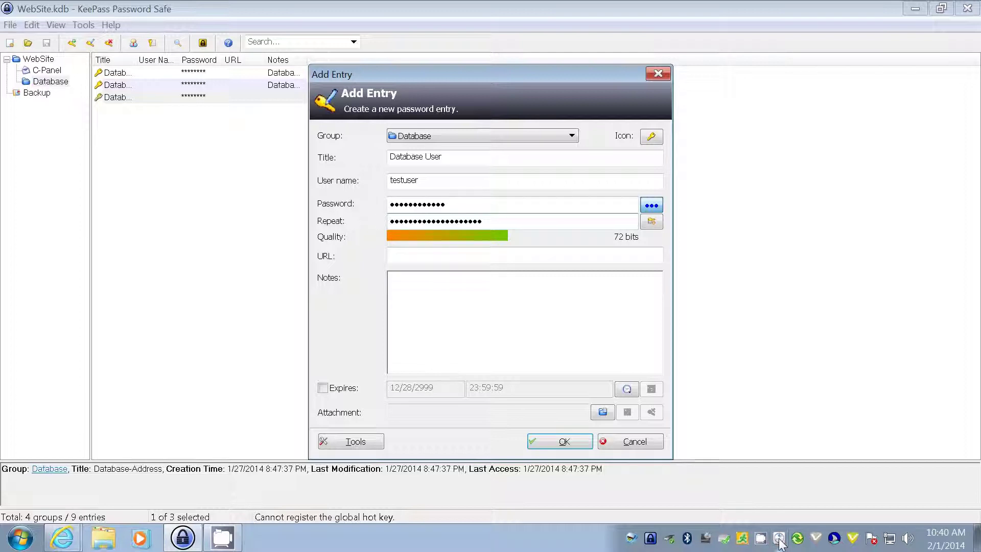
{"action": "key", "text": "ctrl+a"}
{"action": "key", "text": "BackSpace"}
{"action": "key", "text": "ctrl+v"}
{"action": "key", "text": "Tab"}
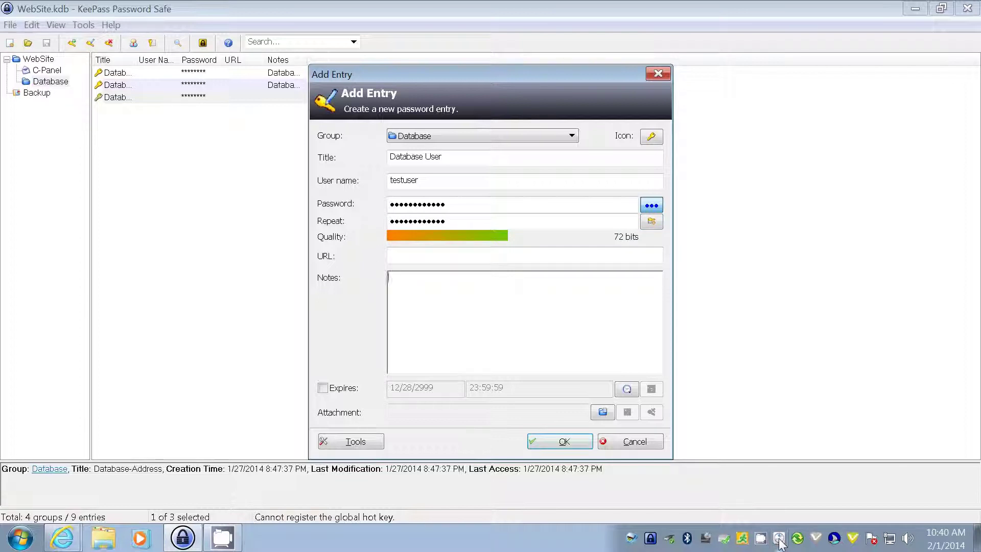
{"action": "key", "text": "Tab"}
{"action": "key", "text": "Tab"}
{"action": "key", "text": "Tab"}
{"action": "key", "text": "Tab"}
{"action": "key", "text": "Tab"}
{"action": "key", "text": "Tab"}
{"action": "key", "text": "space"}
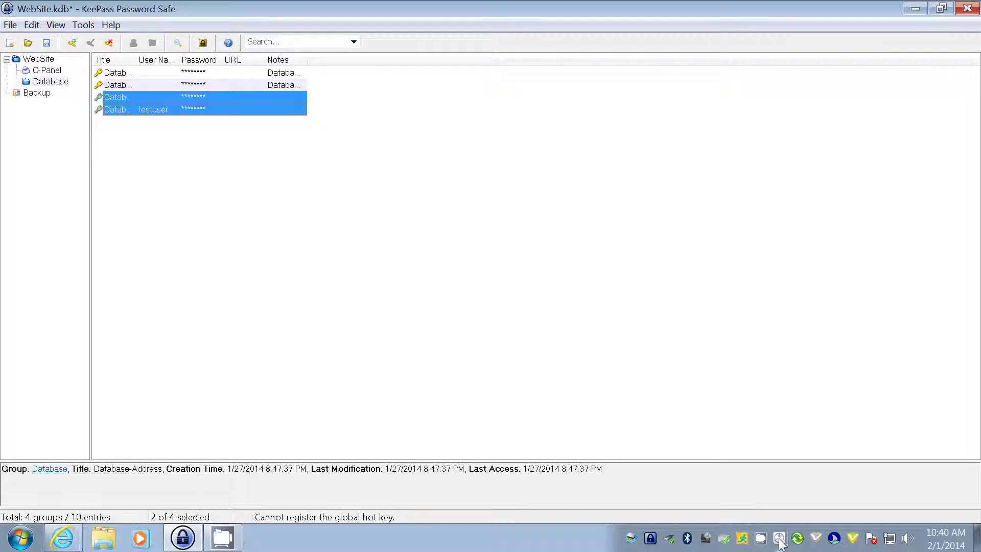
- Save the KeePass database from the File menu, then switch to the cPanel browser window
{"action": "key", "text": "alt+f"}
{"action": "key", "text": "Down"}
{"action": "key", "text": "Down"}
{"action": "key", "text": "Down"}
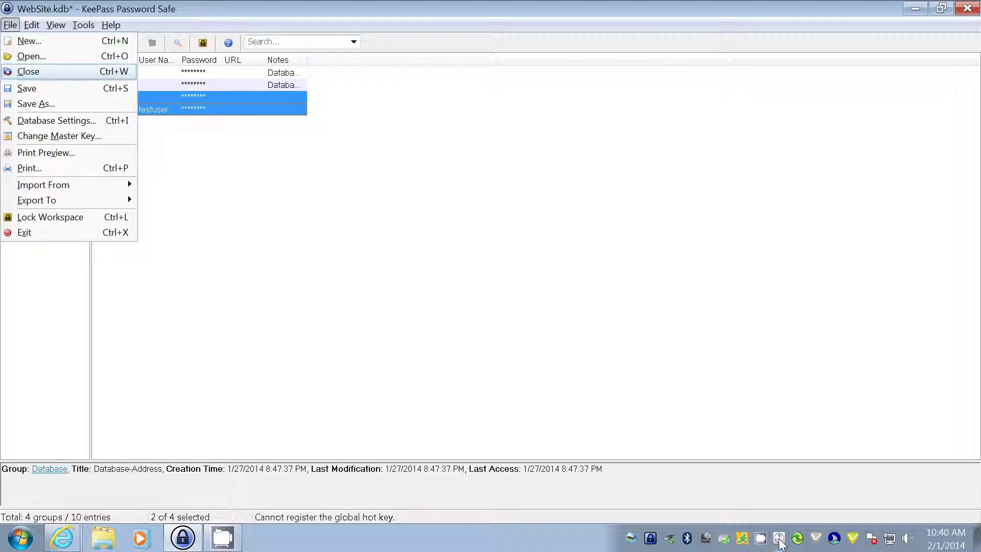
{"action": "key", "text": "Return"}
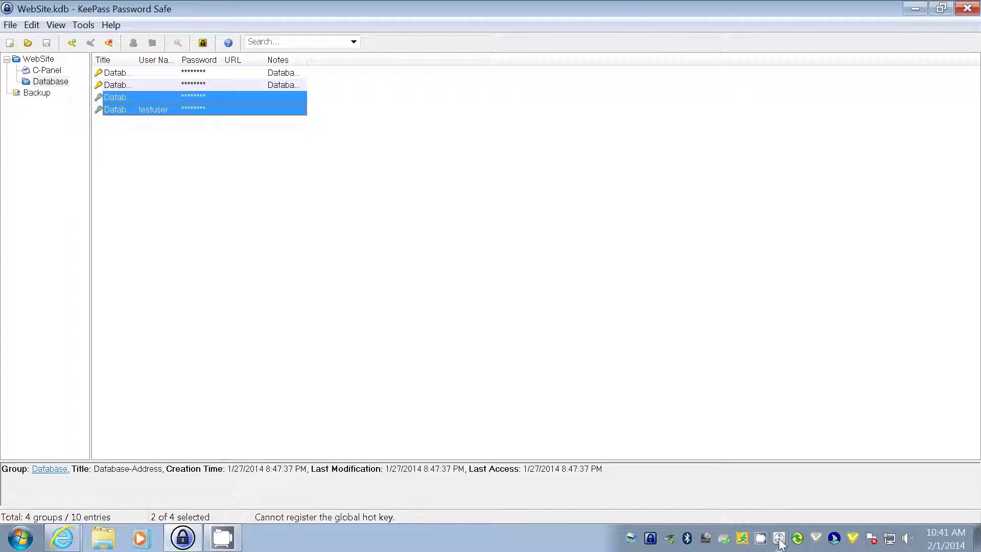
{"action": "key", "text": "alt+Tab"}
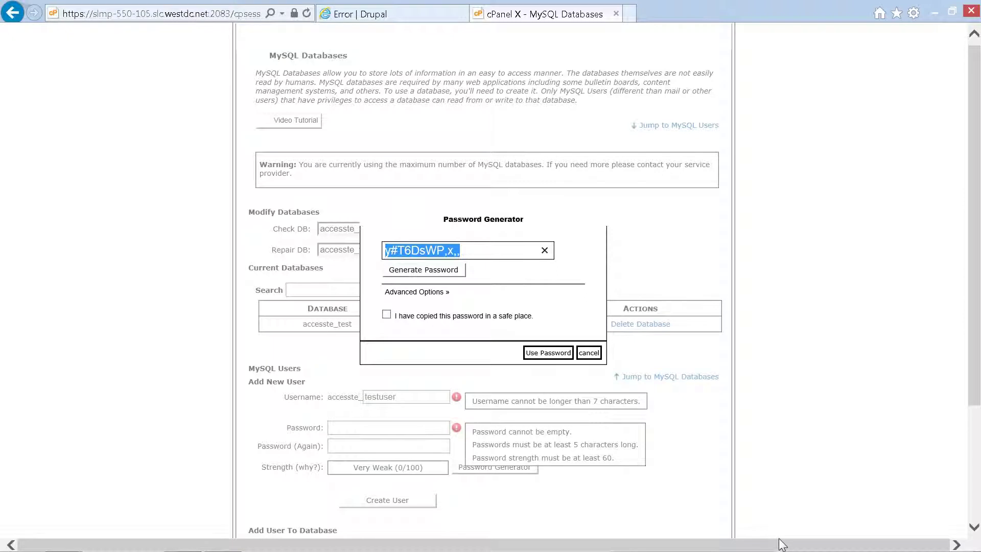
- Confirm the generated password is stored safely so it fills both MySQL password fields
{"action": "key", "text": "End"}
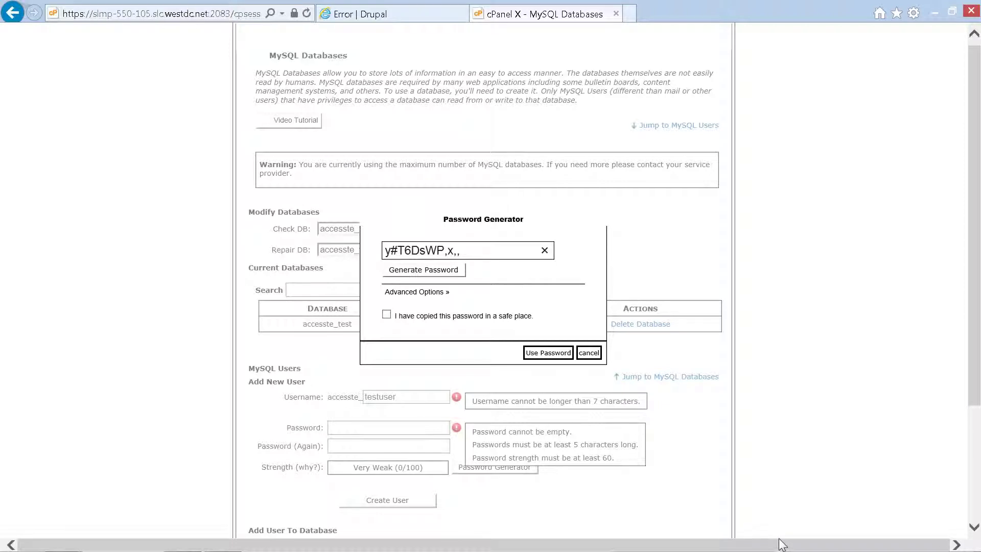
{"action": "key", "text": "Tab"}
{"action": "key", "text": "Tab"}
{"action": "key", "text": "Tab"}
{"action": "key", "text": "space"}
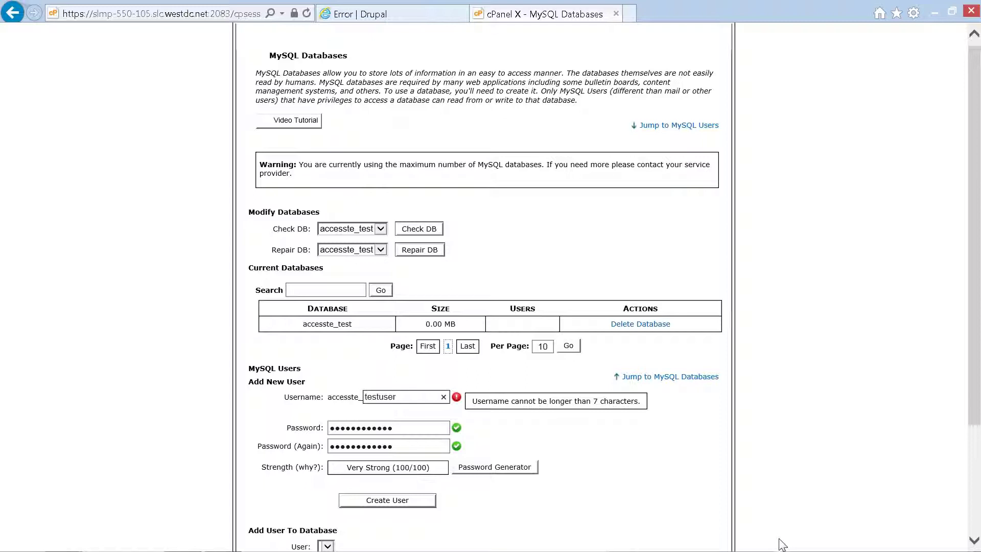
- Shorten the MySQL username to tuser, create user accesste_tuser, and go back to MySQL Databases
{"action": "key", "text": "BackSpace"}
{"action": "key", "text": "BackSpace"}
{"action": "key", "text": "BackSpace"}
{"action": "key", "text": "BackSpace"}
{"action": "key", "text": "BackSpace"}
{"action": "key", "text": "BackSpace"}
{"action": "key", "text": "BackSpace"}
{"action": "key", "text": "BackSpace"}
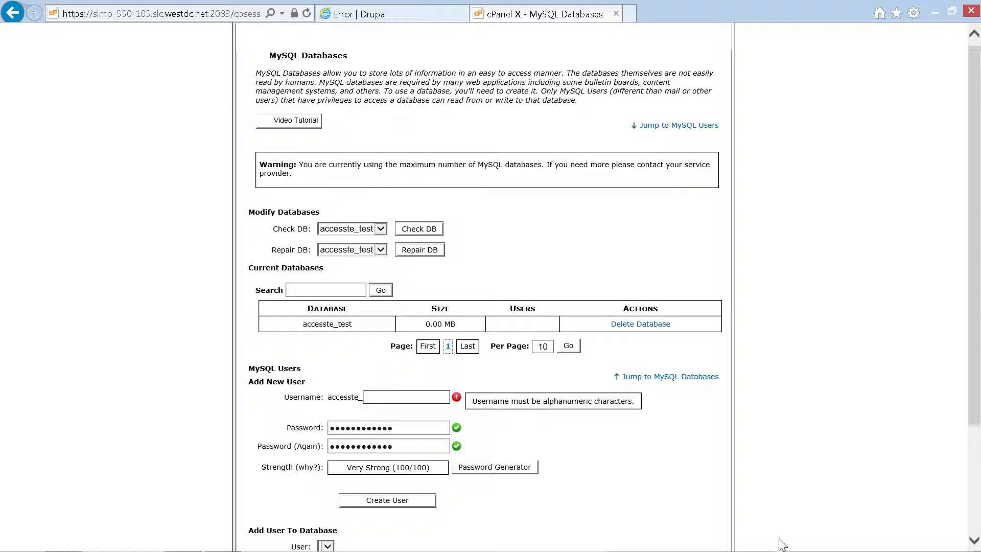
{"action": "type", "text": "tuser"}
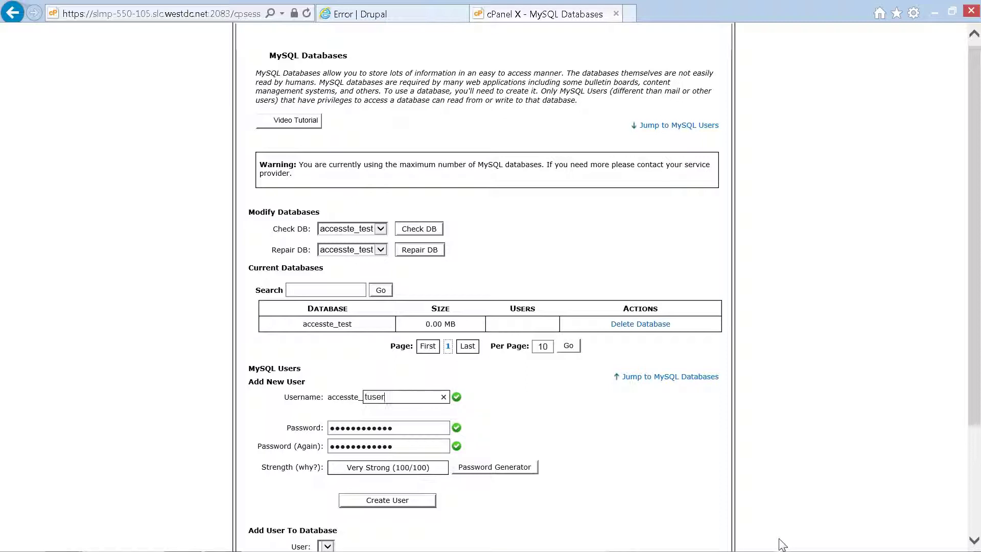
{"action": "key", "text": "Tab"}
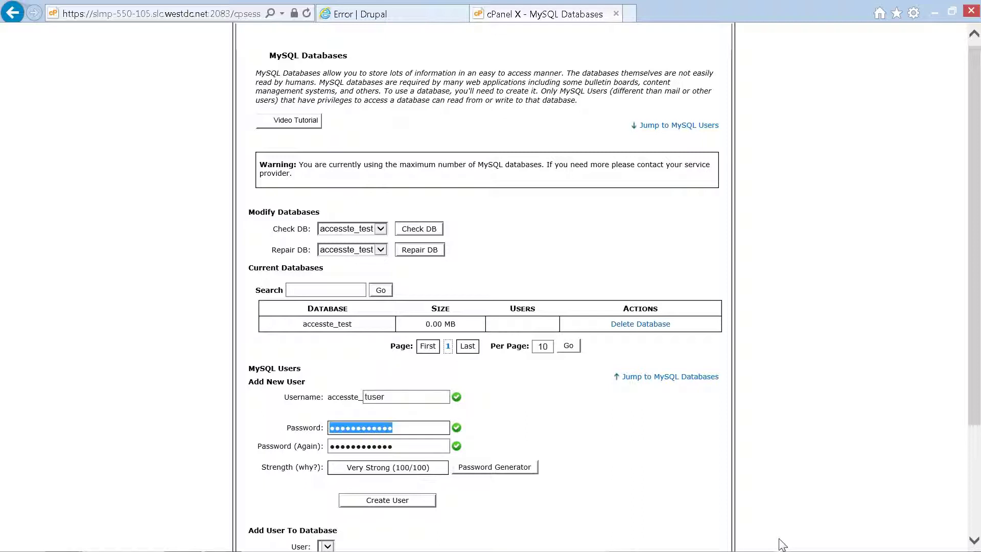
{"action": "key", "text": "End"}
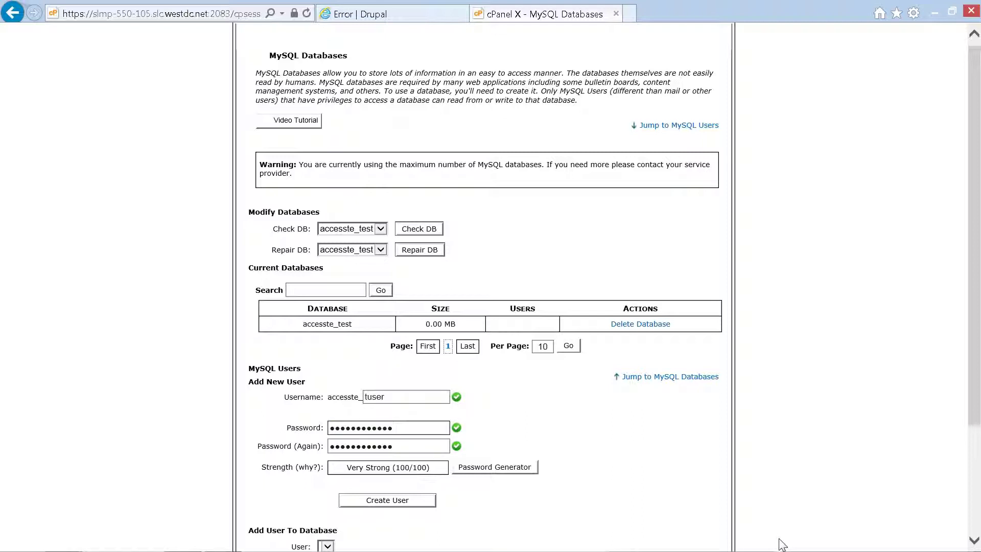
{"action": "key", "text": "Tab"}
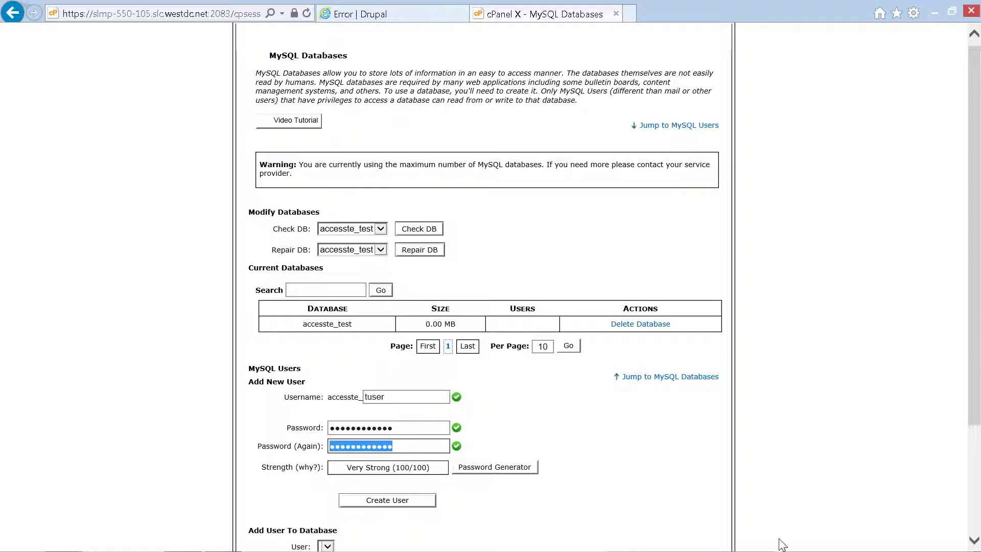
{"action": "key", "text": "Tab"}
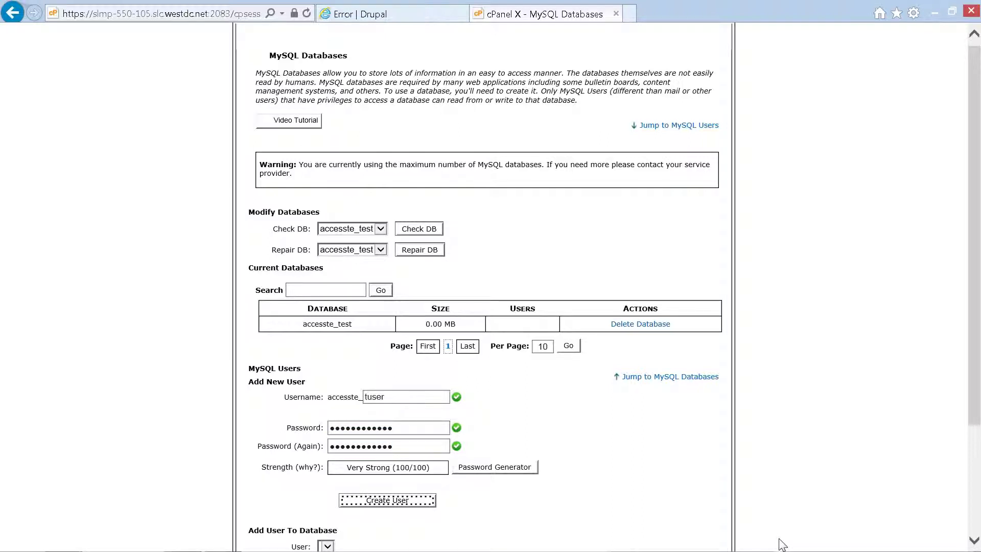
{"action": "key", "text": "Return"}
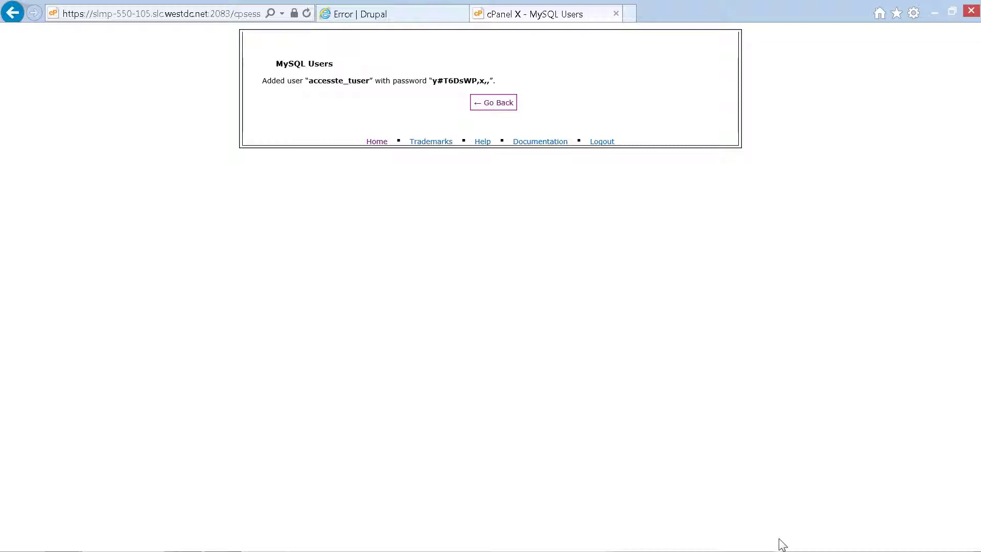
{"action": "key", "text": "alt+Left"}
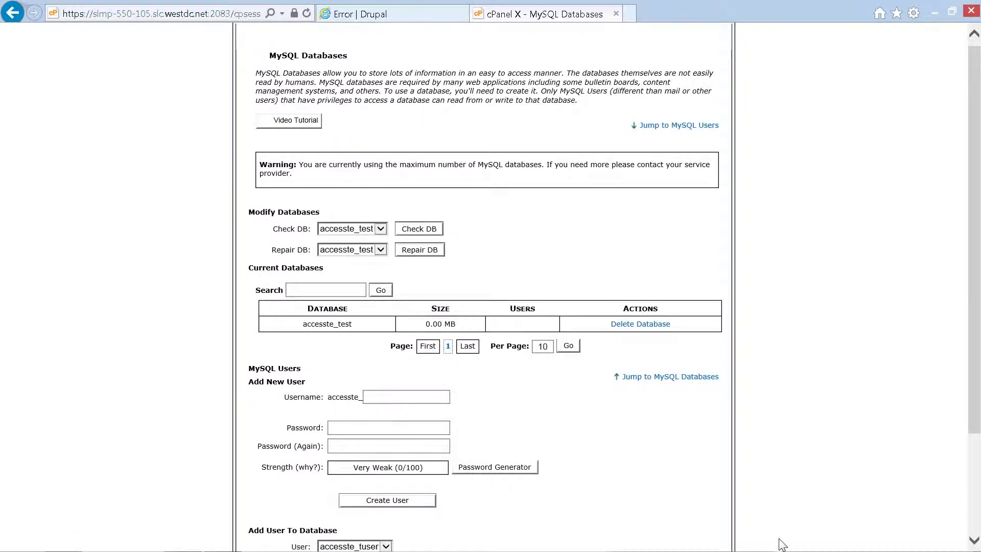
{"action": "key", "text": "alt+Tab"}
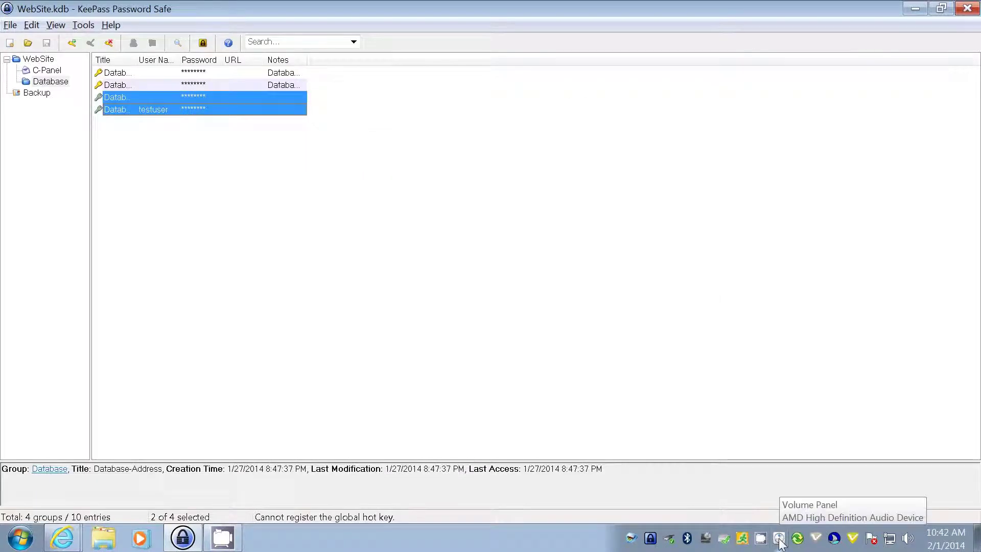
- Change the Database User entry's user name from testuser to tuser and confirm the edit
{"action": "key", "text": "Up"}
{"action": "key", "text": "Down"}
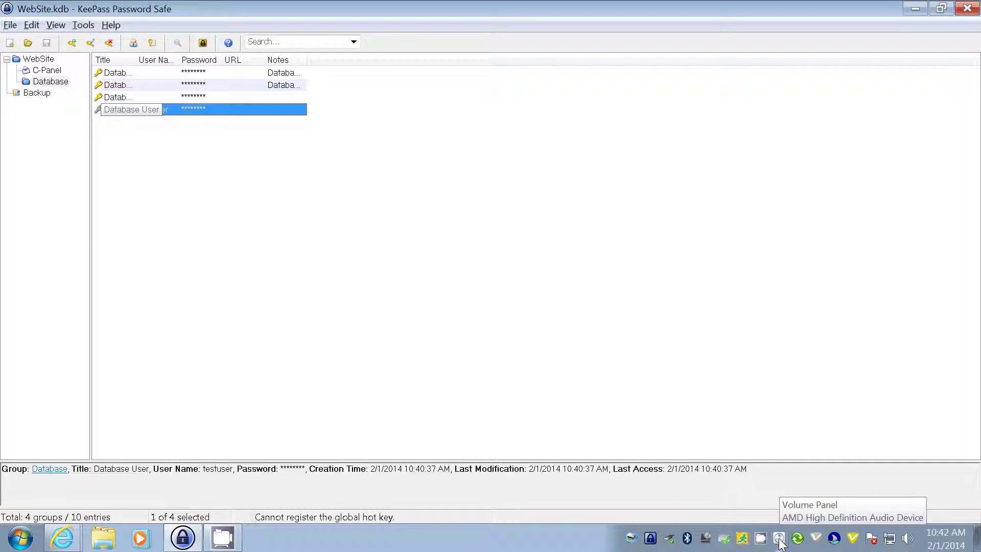
{"action": "key", "text": "Return"}
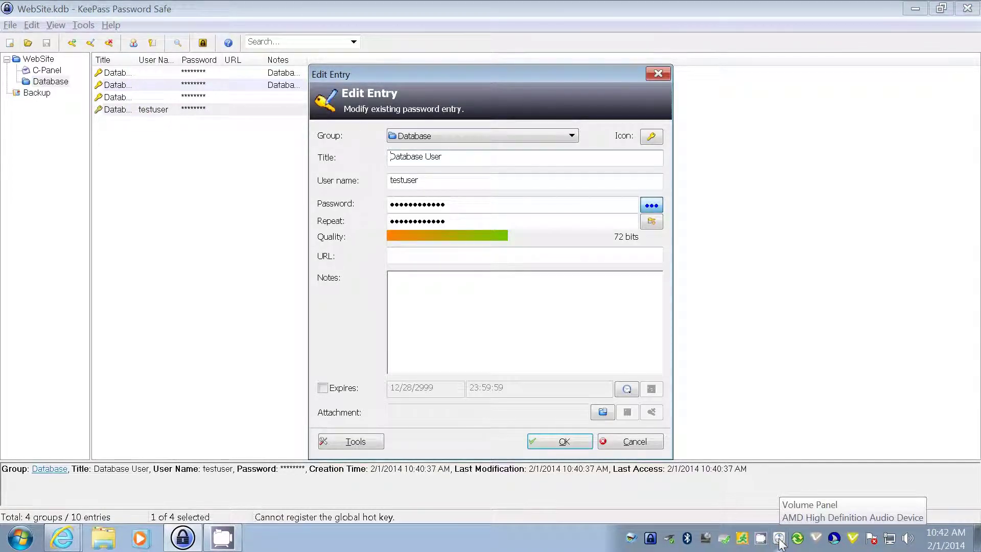
{"action": "key", "text": "Tab"}
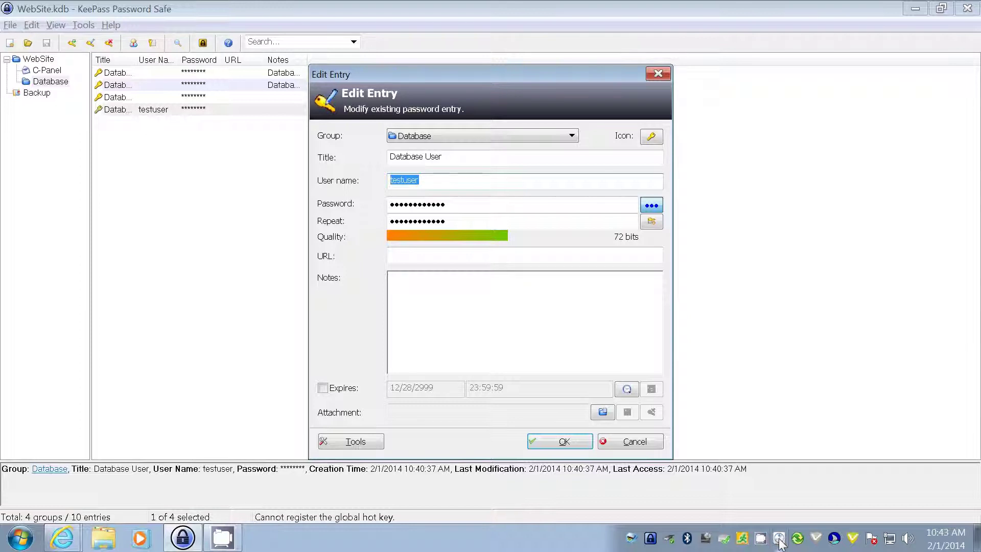
{"action": "key", "text": "BackSpace"}
{"action": "type", "text": "tuser"}
{"action": "key", "text": "Tab"}
{"action": "key", "text": "Tab"}
{"action": "key", "text": "Tab"}
{"action": "key", "text": "Tab"}
{"action": "key", "text": "Tab"}
{"action": "key", "text": "Tab"}
{"action": "key", "text": "Tab"}
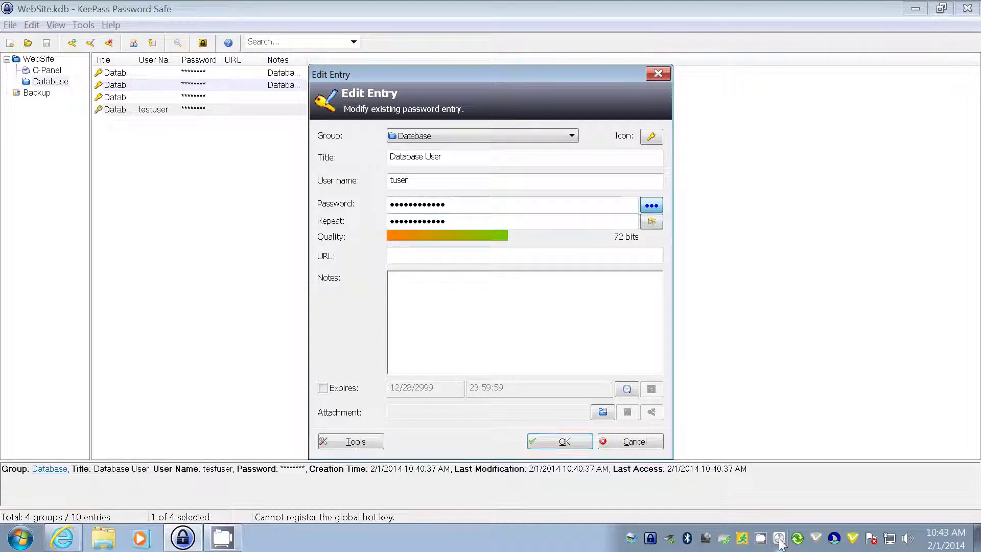
{"action": "key", "text": "Tab"}
{"action": "key", "text": "Tab"}
{"action": "key", "text": "Tab"}
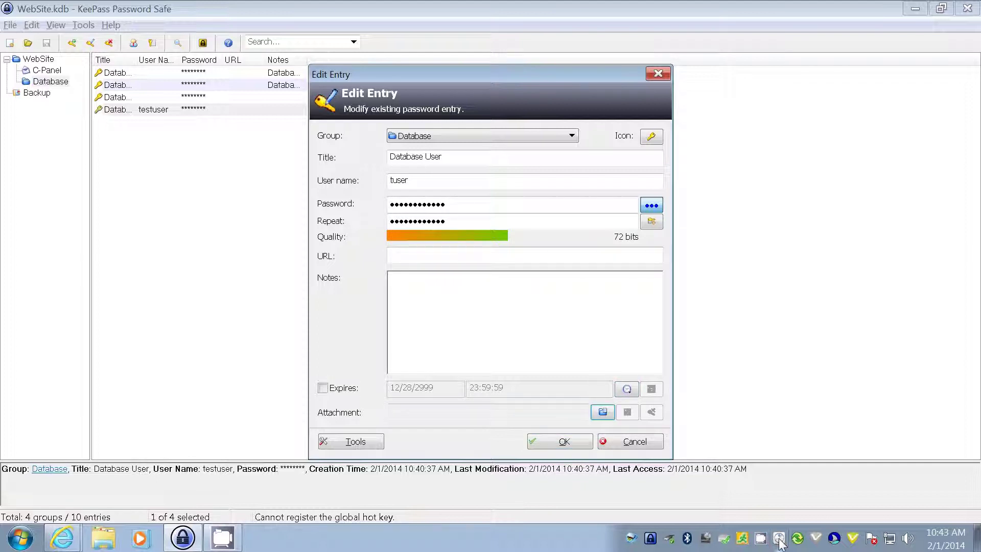
{"action": "key", "text": "Tab"}
{"action": "key", "text": "Tab"}
{"action": "key", "text": "Return"}
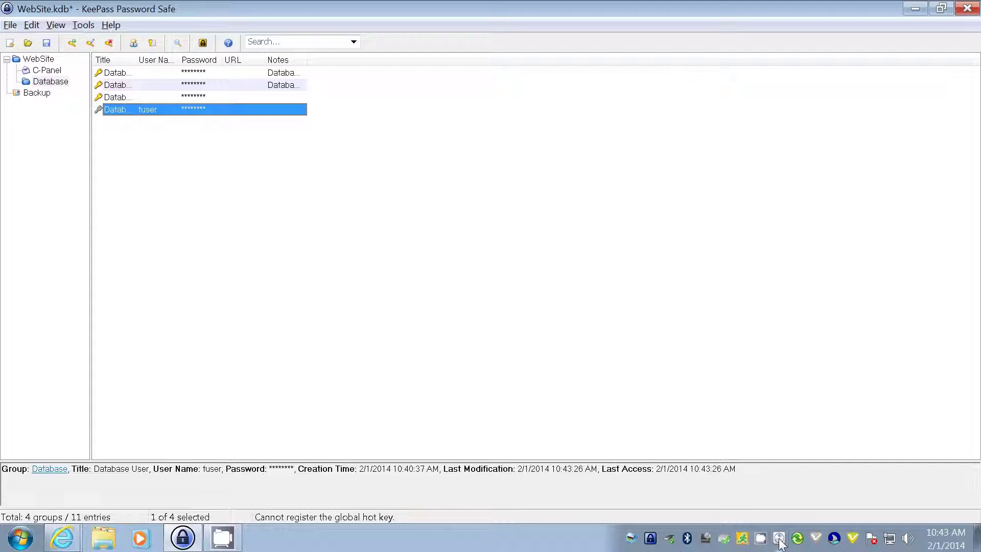
{"action": "key", "text": "alt+f"}
- Save the WebSite password database and switch back to the cPanel page
{"action": "key", "text": "Down"}
{"action": "key", "text": "Down"}
{"action": "key", "text": "Down"}
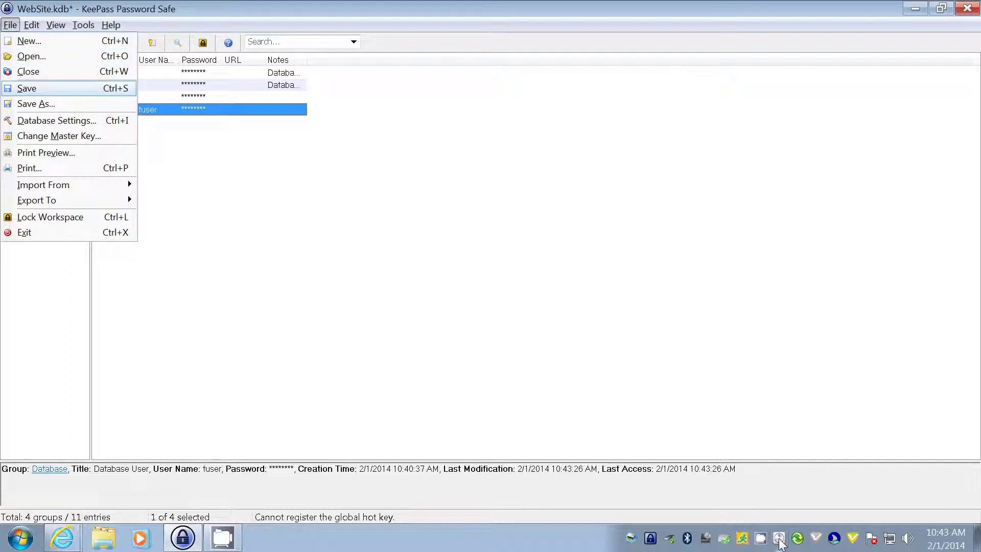
{"action": "key", "text": "Return"}
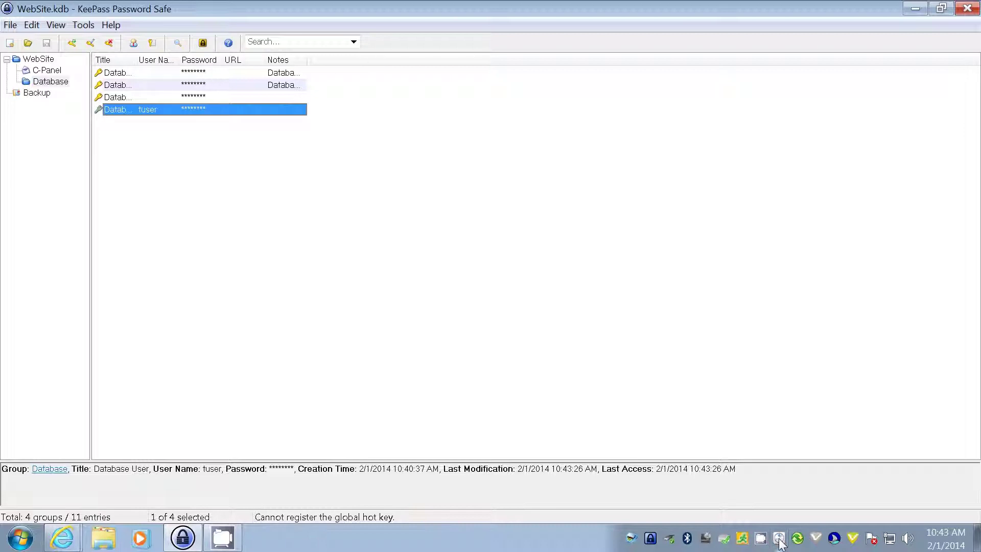
{"action": "key", "text": "alt+Tab"}
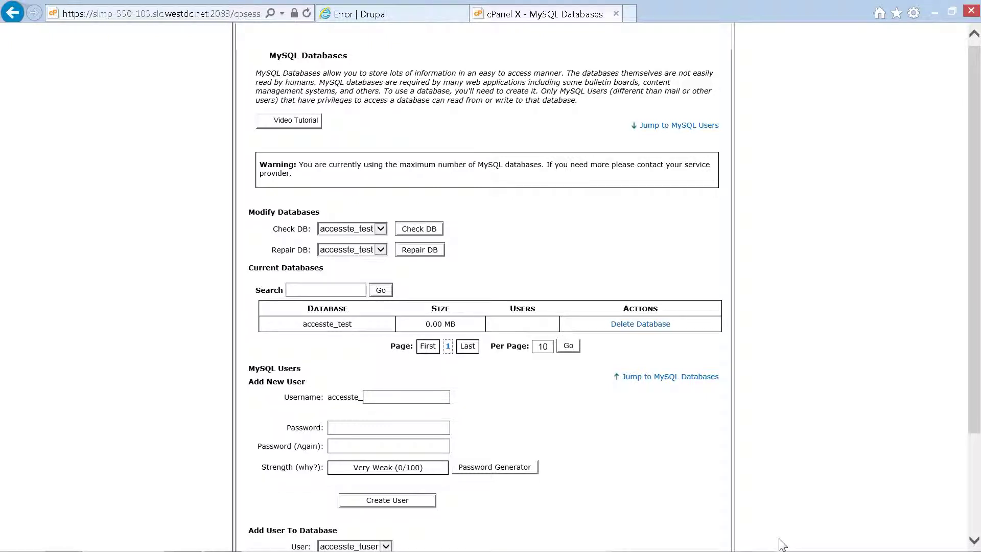
- Fill the username field from the browser's remembered suggestions and move to the repeated password
{"action": "key", "text": "Tab"}
{"action": "key", "text": "Down"}
{"action": "key", "text": "Down"}
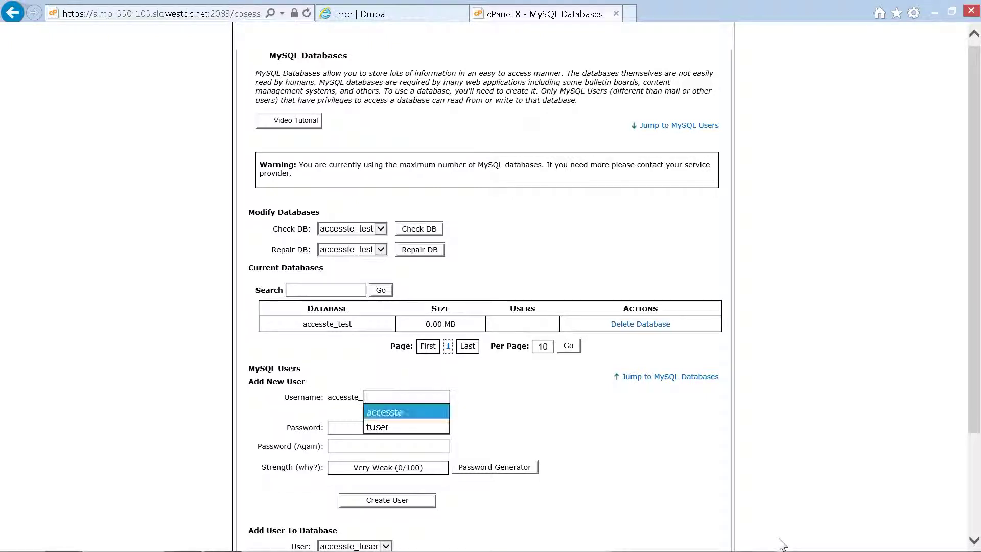
{"action": "key", "text": "Tab"}
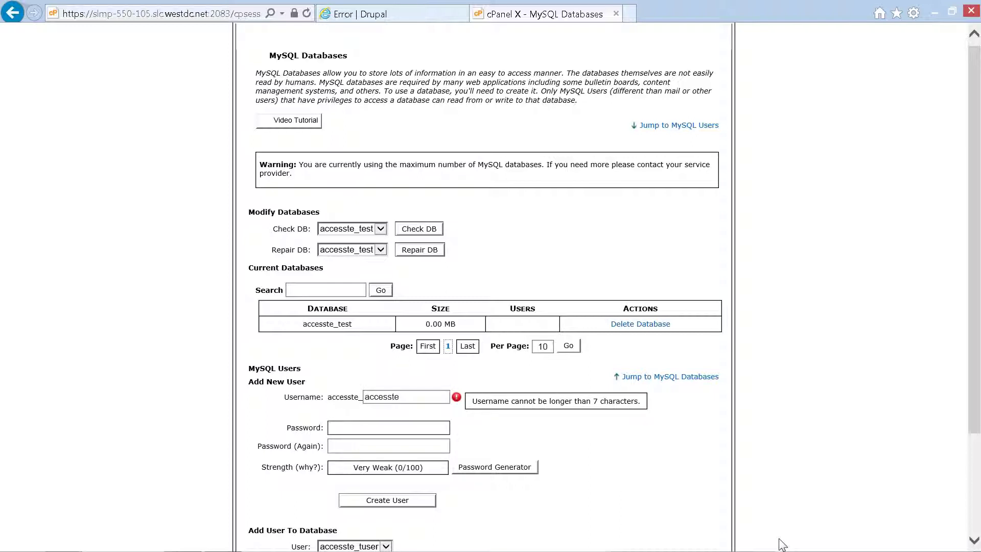
{"action": "key", "text": "Tab"}
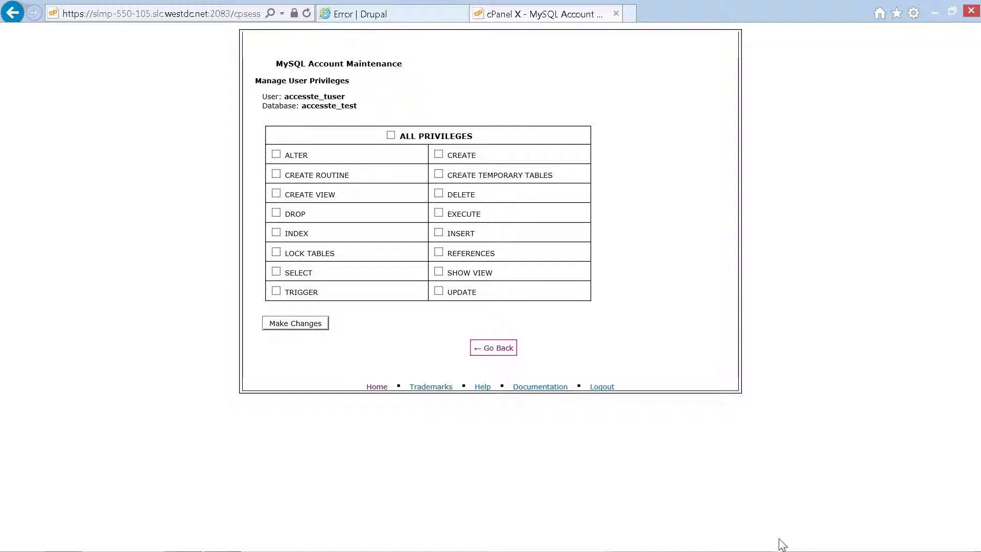
- Check ALL PRIVILEGES for accesste_tuser on accesste_test and move focus to Make Changes
{"action": "left_click", "coordinate": [391, 135]}
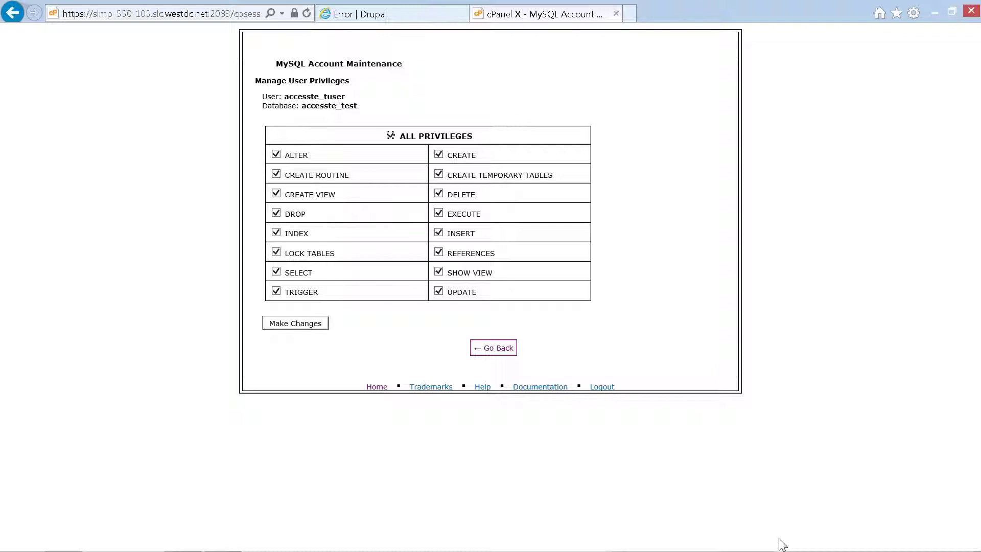
{"action": "key", "text": "Tab"}
- Apply the privilege changes and go back to the MySQL Databases page
{"action": "key", "text": "Return"}
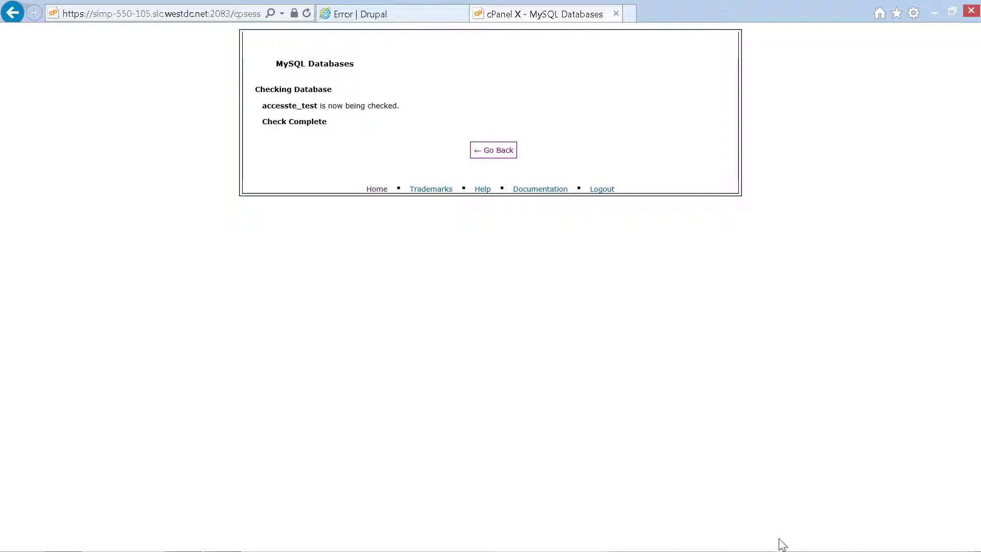
{"action": "key", "text": "alt+Left"}
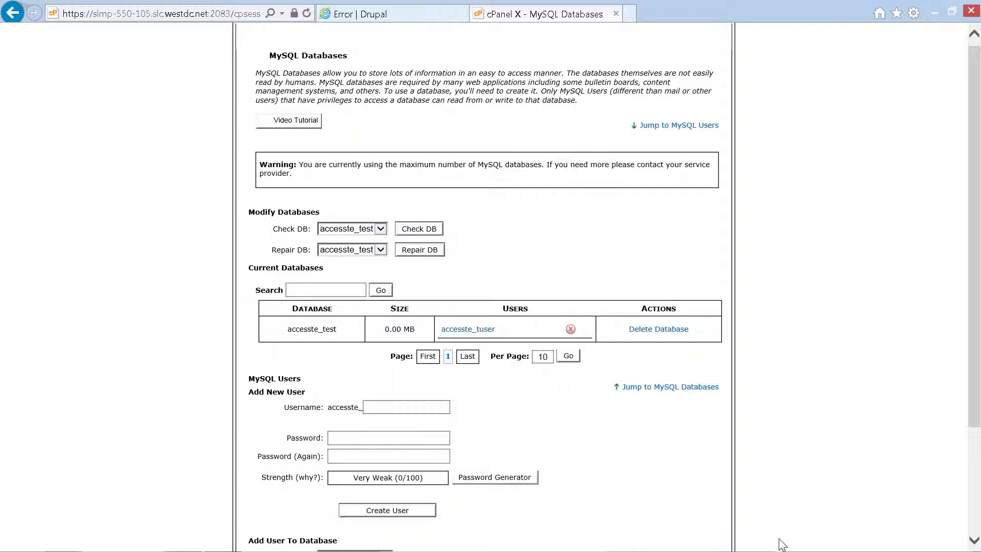
- Use the page links list to reach cPanel Home, then the Backups page
{"action": "key", "text": "Insert+F7"}
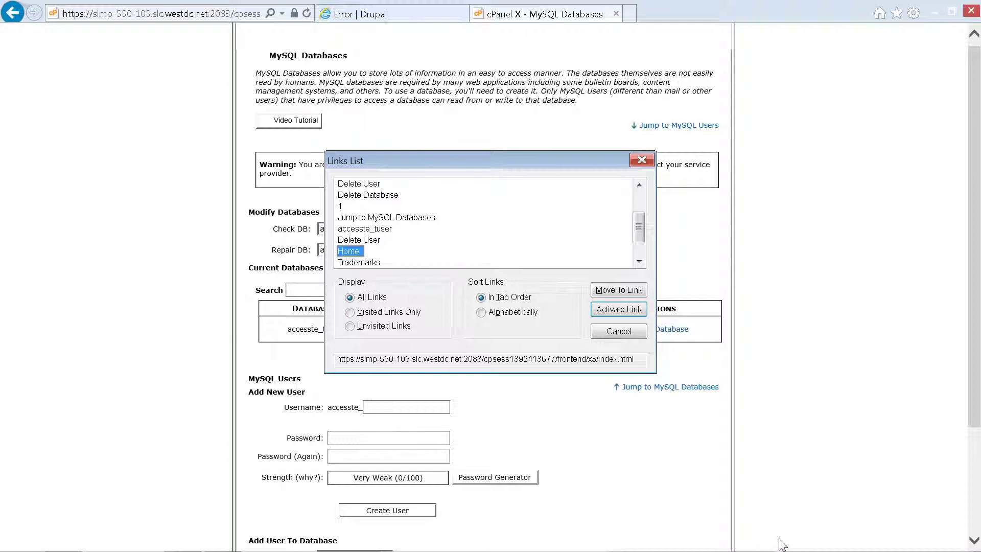
{"action": "key", "text": "Return"}
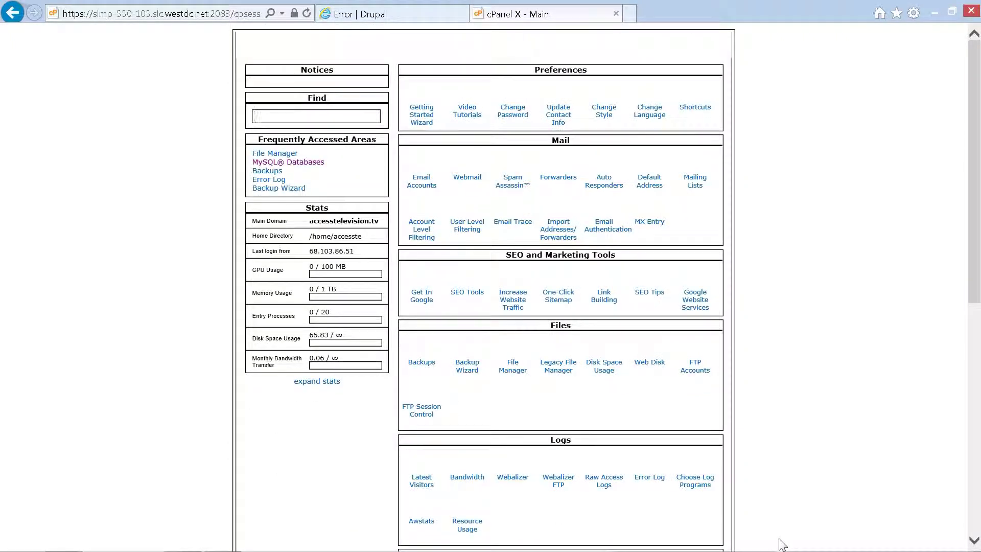
{"action": "key", "text": "Insert+F7"}
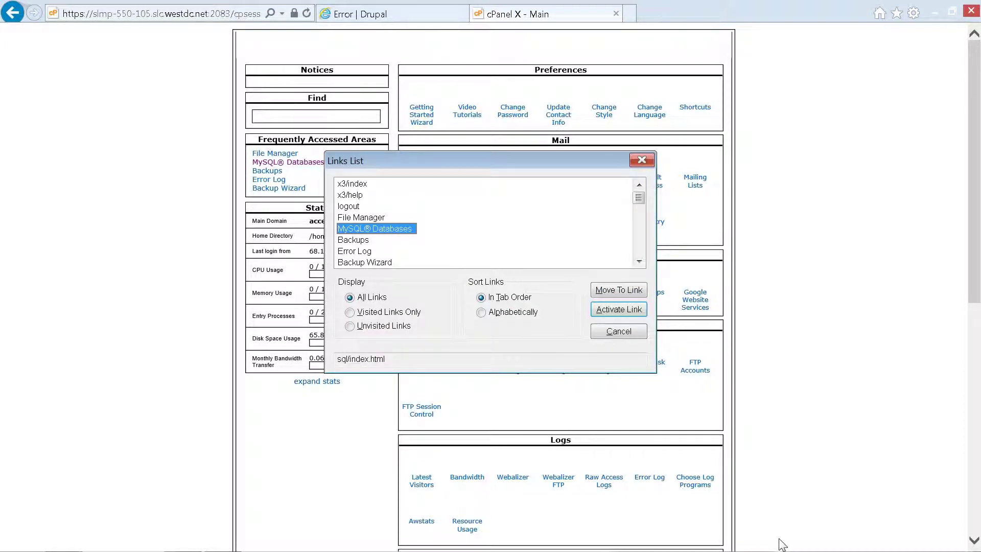
{"action": "key", "text": "Down"}
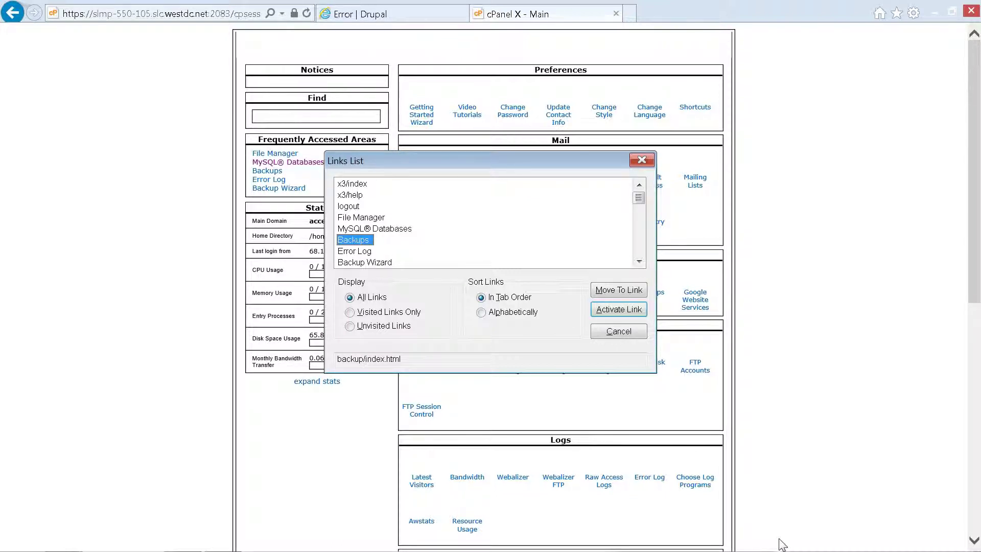
{"action": "key", "text": "Return"}
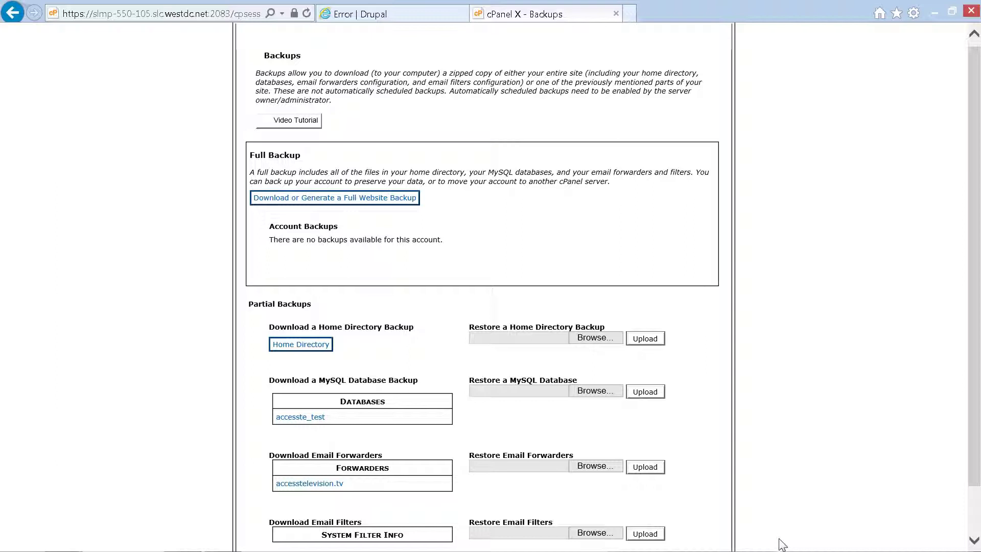
{"action": "key", "text": "Tab"}
{"action": "key", "text": "Tab"}
{"action": "key", "text": "Tab"}
- Download the accesste_test database backup from cPanel, saving it as accesste_test.sql.gz
{"action": "key", "text": "Return"}
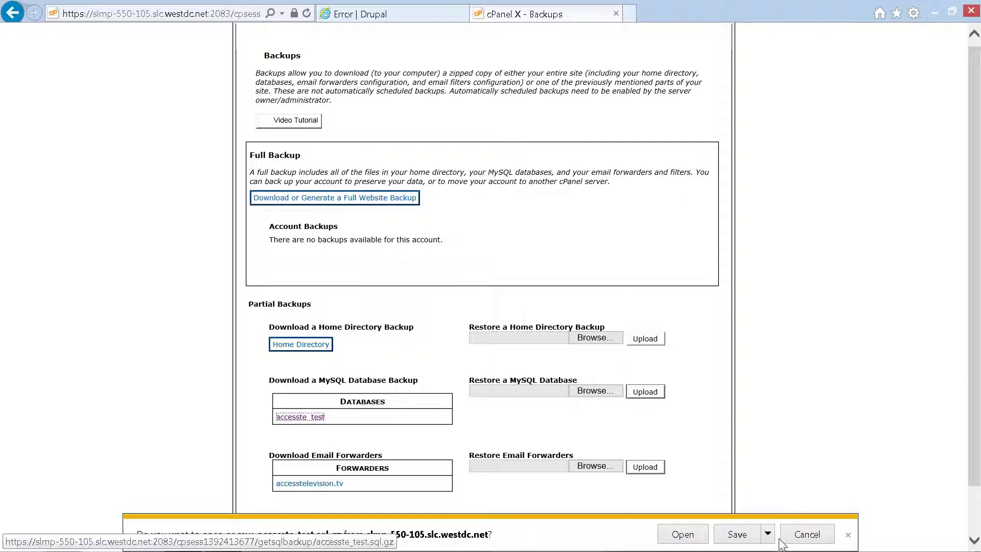
{"action": "key", "text": "Tab"}
{"action": "key", "text": "Tab"}
{"action": "key", "text": "alt+n"}
{"action": "key", "text": "Tab"}
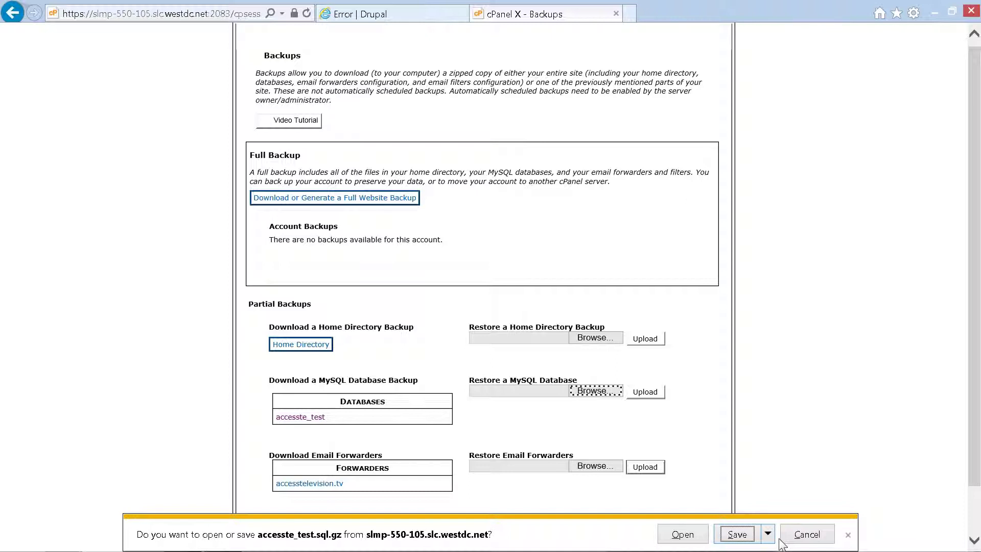
{"action": "key", "text": "Return"}
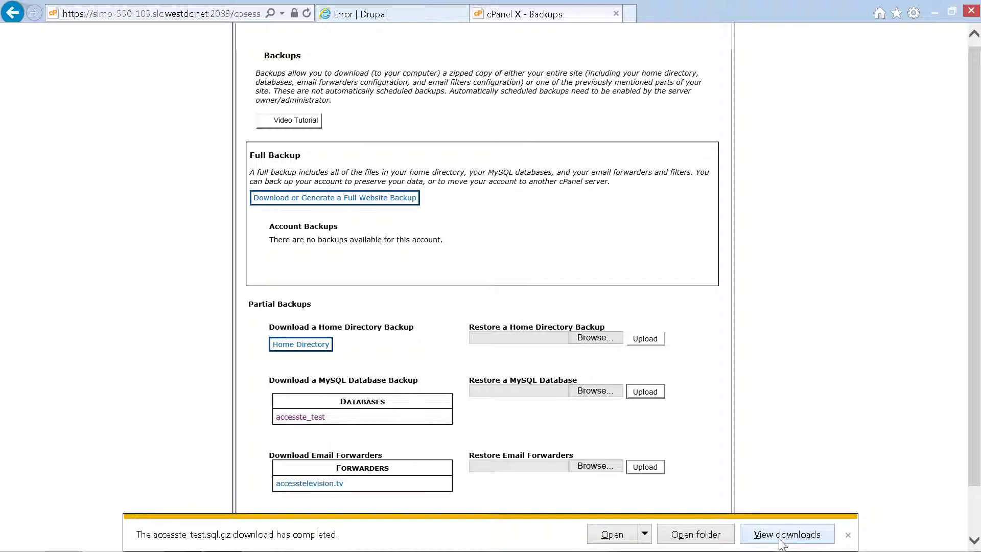
- Open the Downloads folder via the personal folder and select the 453-byte accesste_test.sql.gz
{"action": "key", "text": "super"}
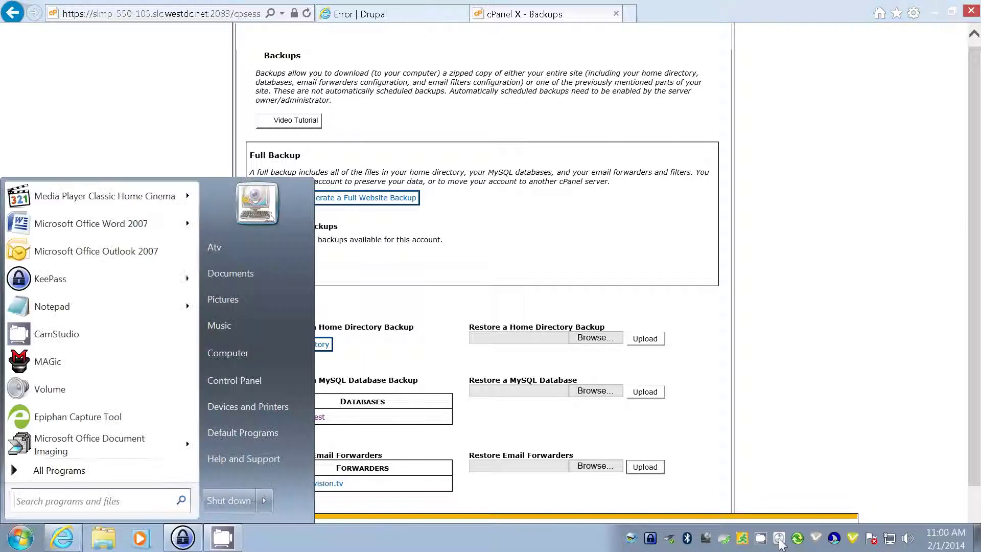
{"action": "key", "text": "Right"}
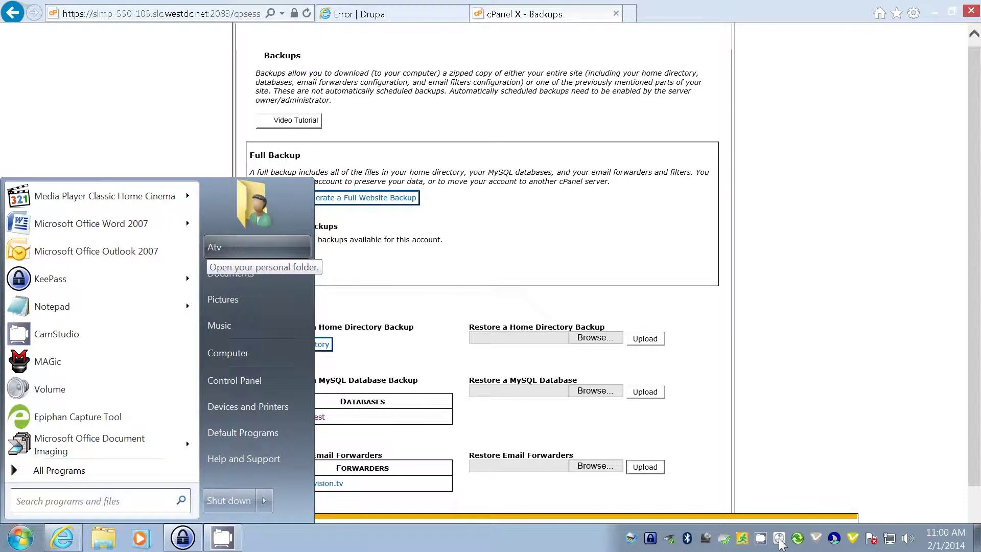
{"action": "key", "text": "Return"}
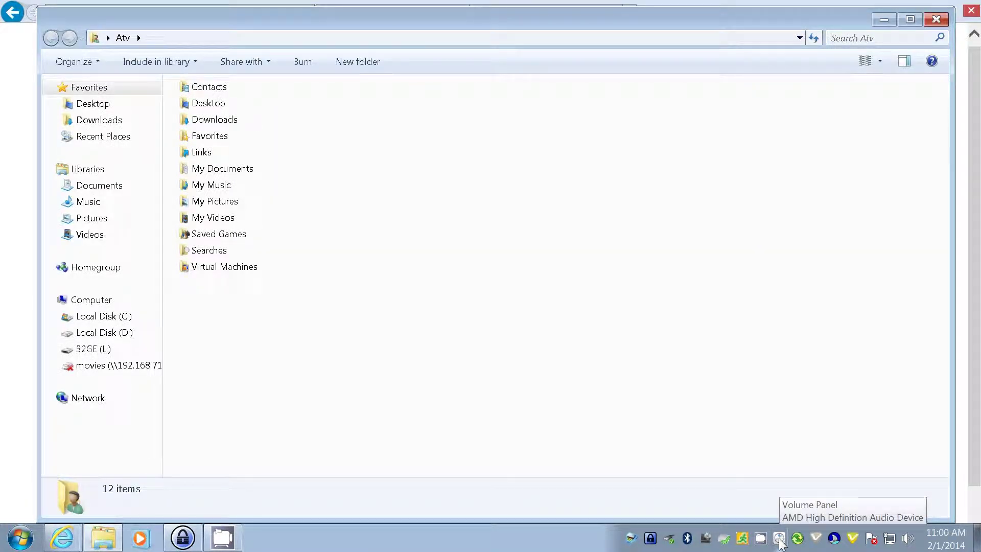
{"action": "key", "text": "d"}
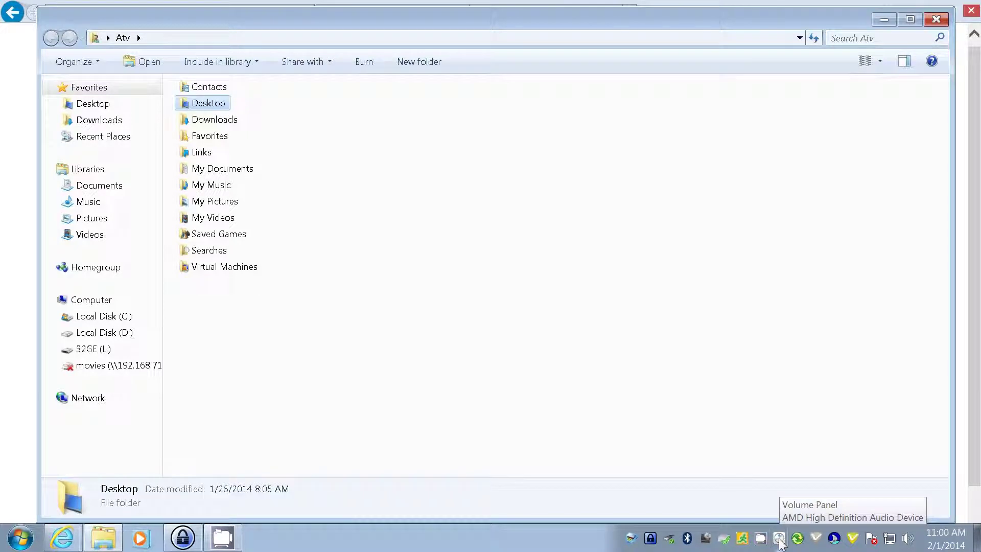
{"action": "key", "text": "Down"}
{"action": "key", "text": "Return"}
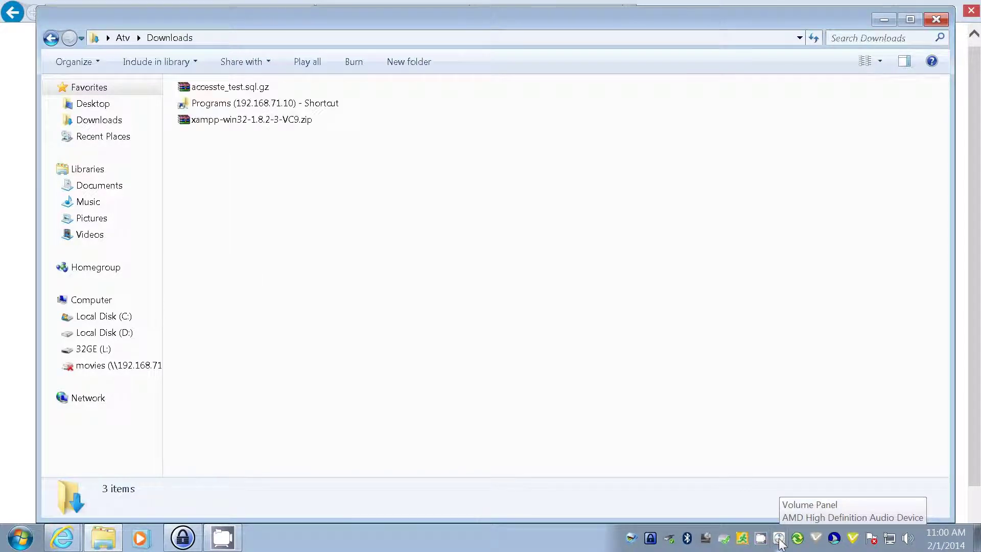
{"action": "key", "text": "Down"}
{"action": "key", "text": "Up"}
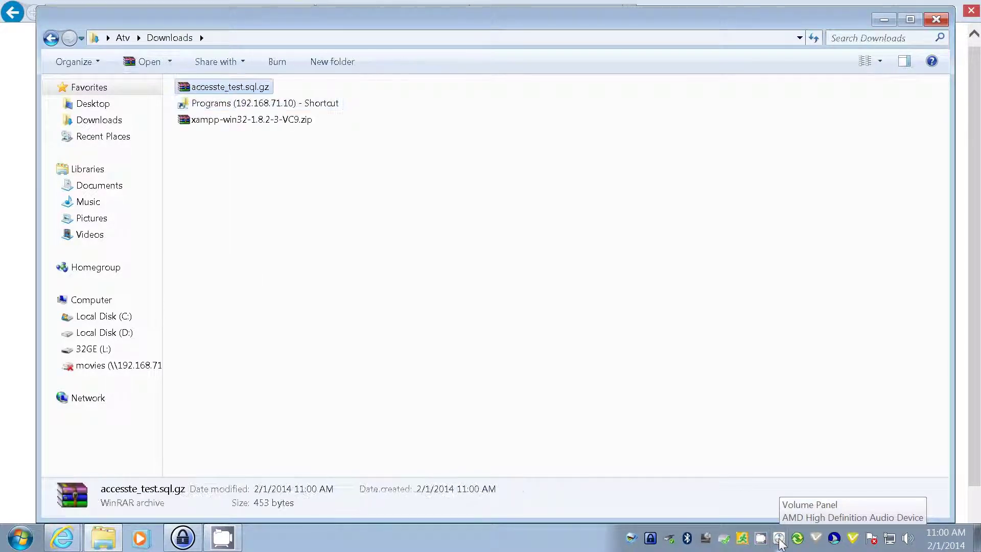